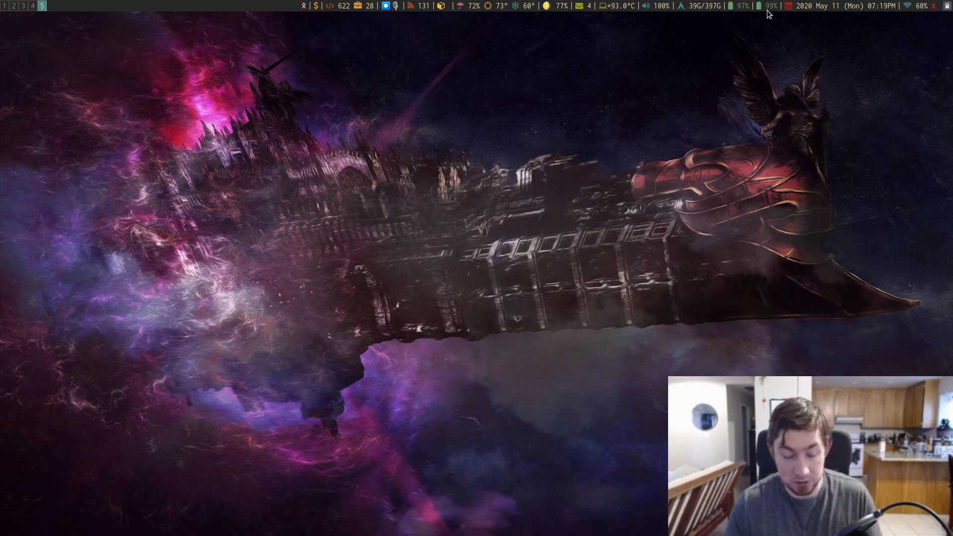
Step: Switch to the Vim workspace and read down the i3 config's gaps, dropdown rules and bar block
key(super+3)
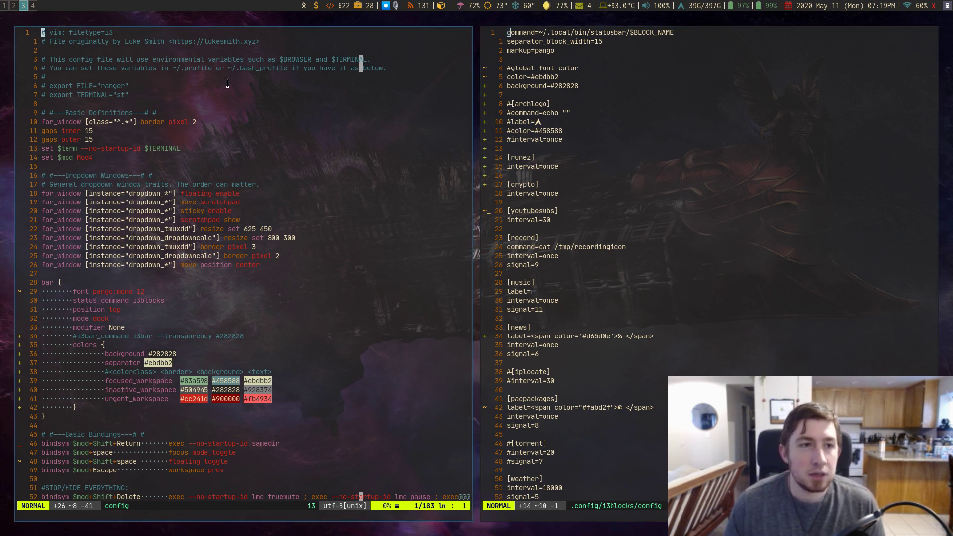
key(j)
key(j)
key(j)
key(j)
key(j)
key(j)
key(j)
key(j)
key(j)
key(j)
key(j)
key(j)
key(j)
key(j)
key(j)
key(j)
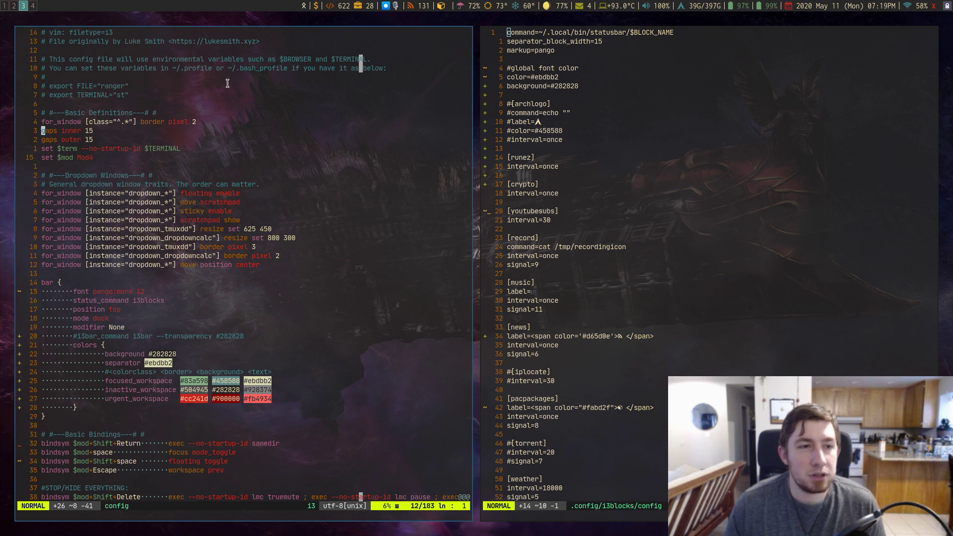
key(j)
key(j)
key(j)
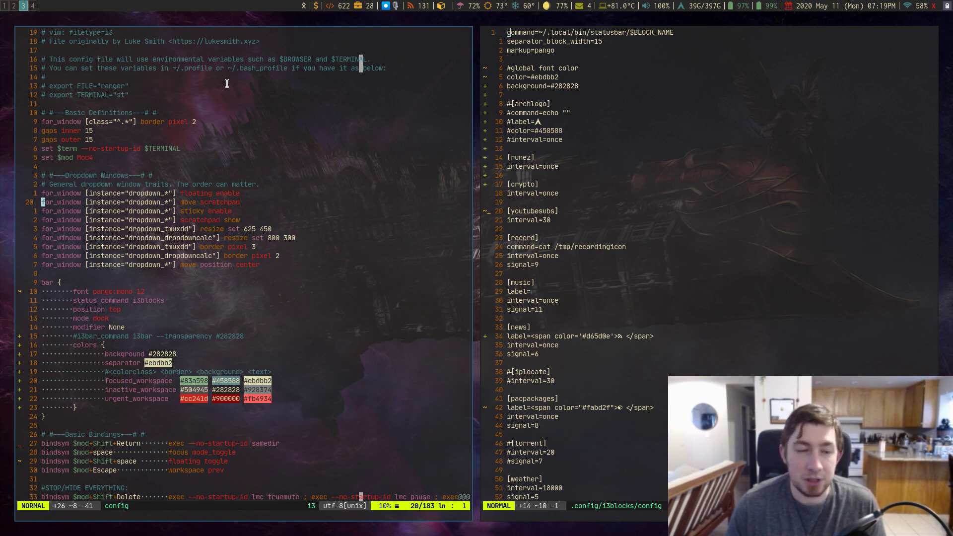
key(j)
key(j)
key(j)
key(j)
key(j)
key(j)
key(j)
key(j)
key(j)
key(j)
key(j)
key(j)
key(j)
key(j)
key(j)
key(j)
key(j)
key(j)
key(j)
key(j)
key(j)
key(j)
key(j)
key(j)
key(j)
key(j)
key(j)
key(j)
key(j)
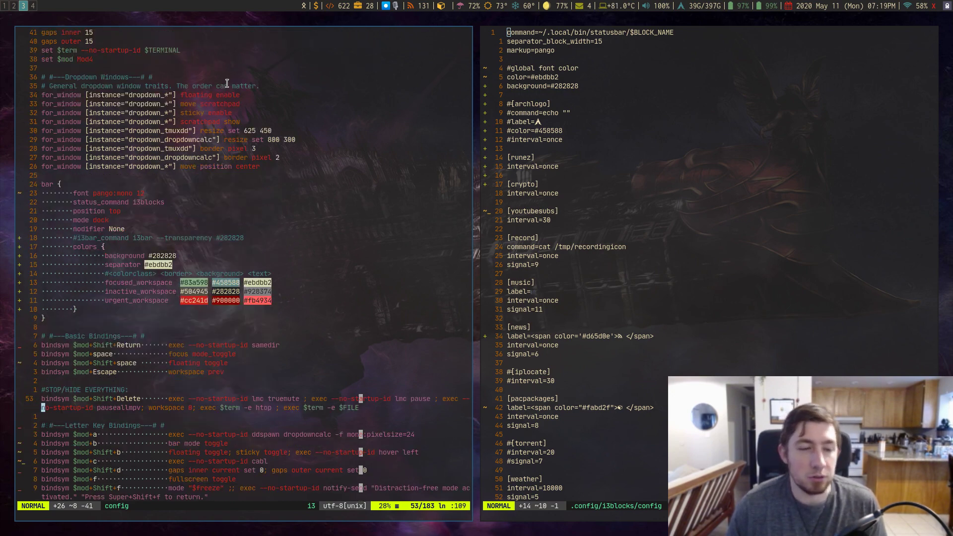
key(j)
key(j)
key(j)
key(j)
key(j)
key(j)
key(j)
key(j)
key(j)
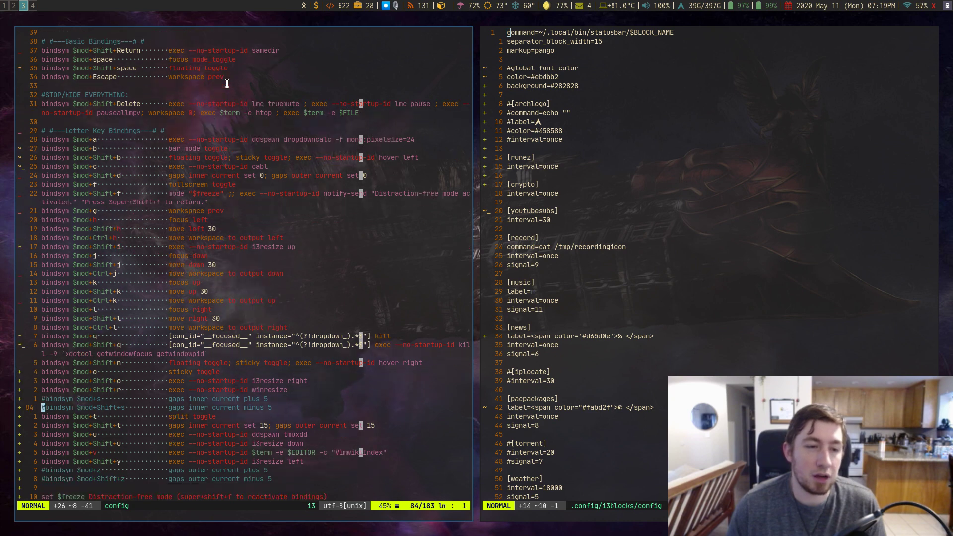
key(k)
key(k)
key(k)
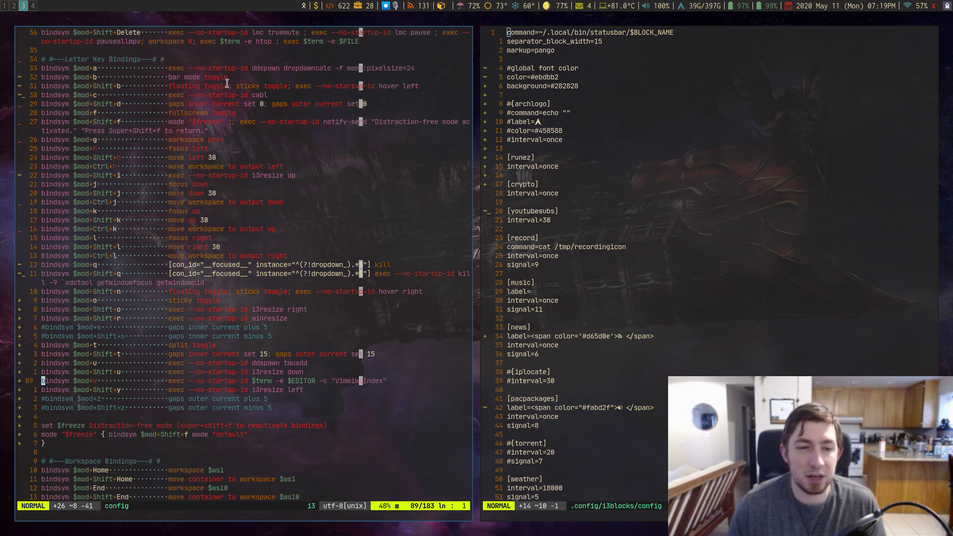
key(k)
key(k)
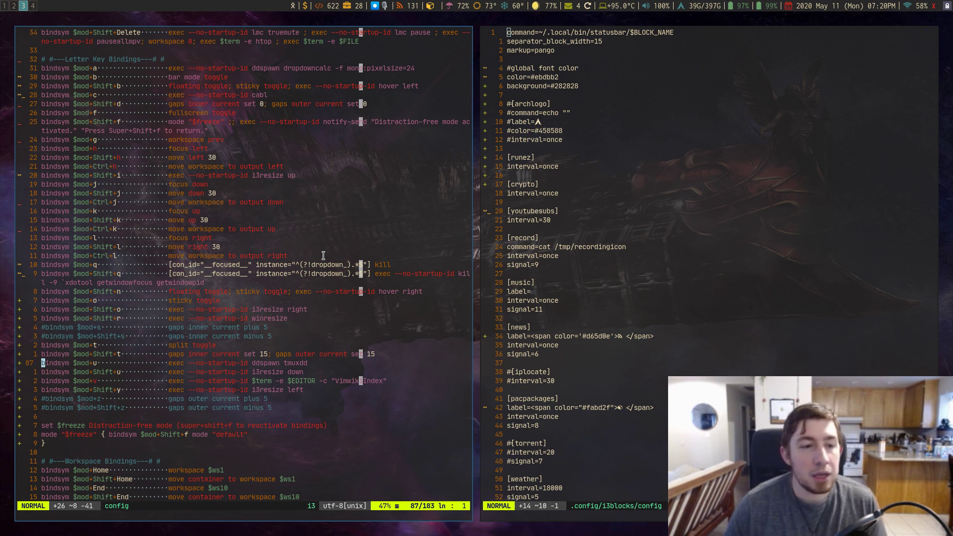
Step: Move back up through the letter key bindings to $mod+h and enlarge the left editor's text
key(j)
key(j)
key(j)
key(j)
key(j)
key(j)
key(j)
key(j)
key(j)
key(j)
key(j)
key(j)
key(j)
key(j)
key(j)
key(j)
key(j)
key(j)
key(j)
key(j)
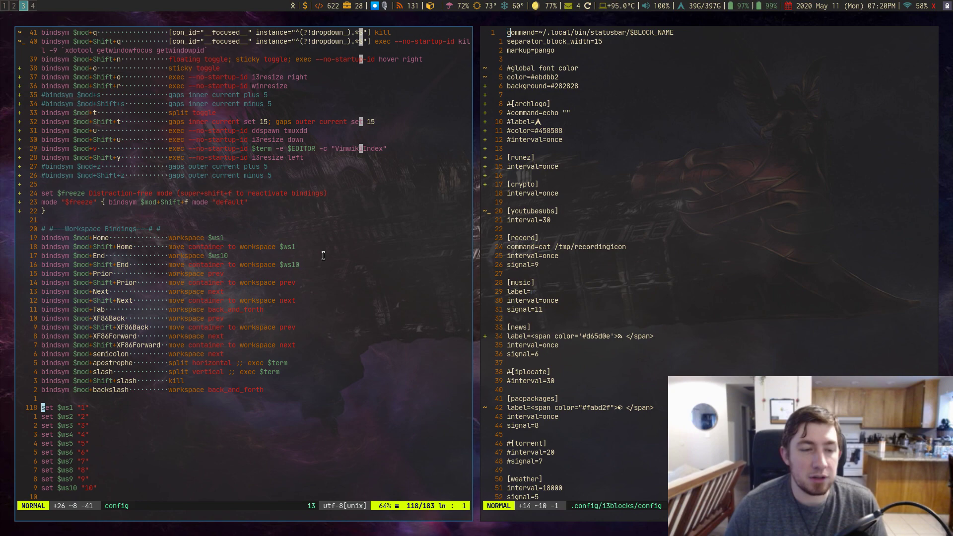
key(k)
key(k)
key(k)
key(k)
key(k)
key(k)
key(k)
key(k)
key(k)
key(k)
key(k)
key(k)
key(k)
key(k)
key(k)
key(k)
key(k)
key(k)
key(k)
key(k)
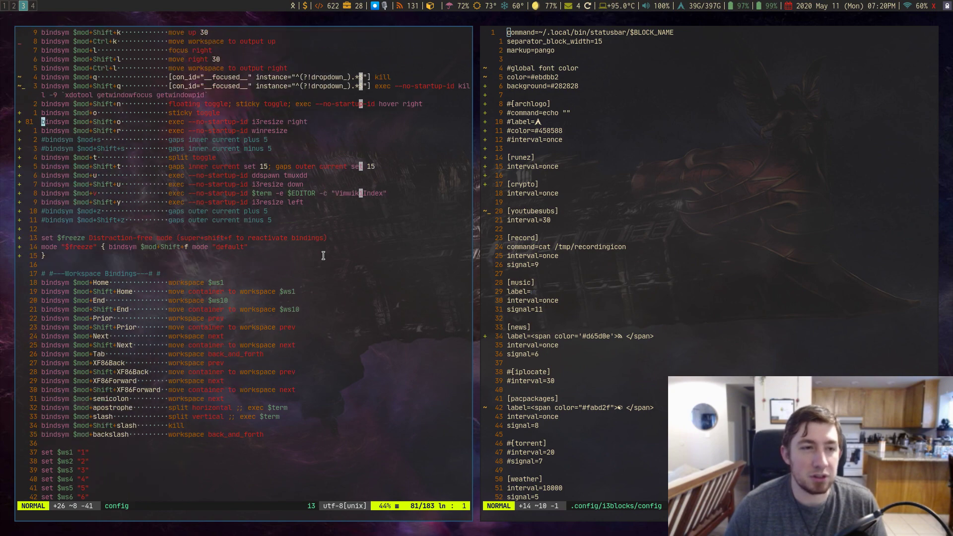
key(k)
key(k)
key(k)
key(k)
key(k)
key(k)
key(k)
key(k)
key(k)
key(k)
key(k)
key(k)
key(k)
key(k)
key(k)
key(k)
key(k)
key(k)
key(k)
key(k)
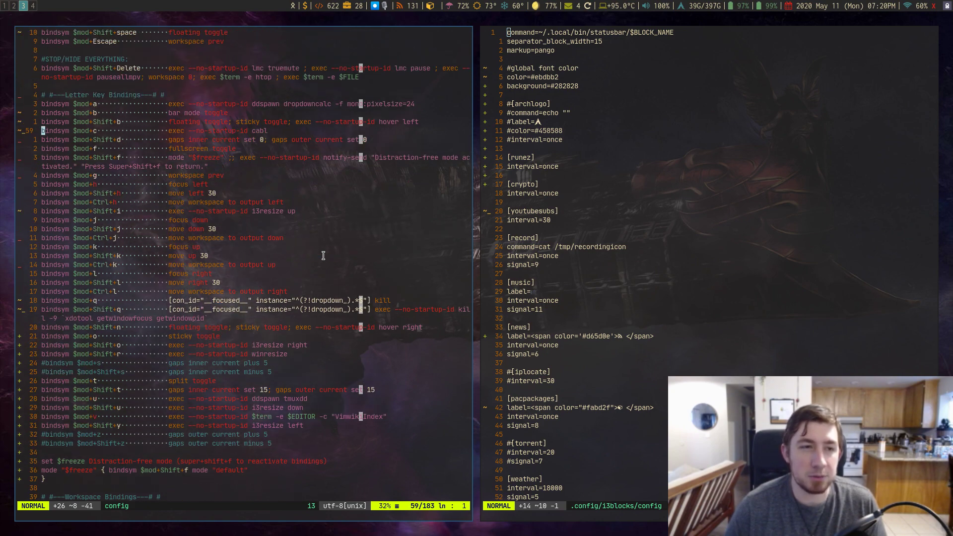
key(k)
key(j)
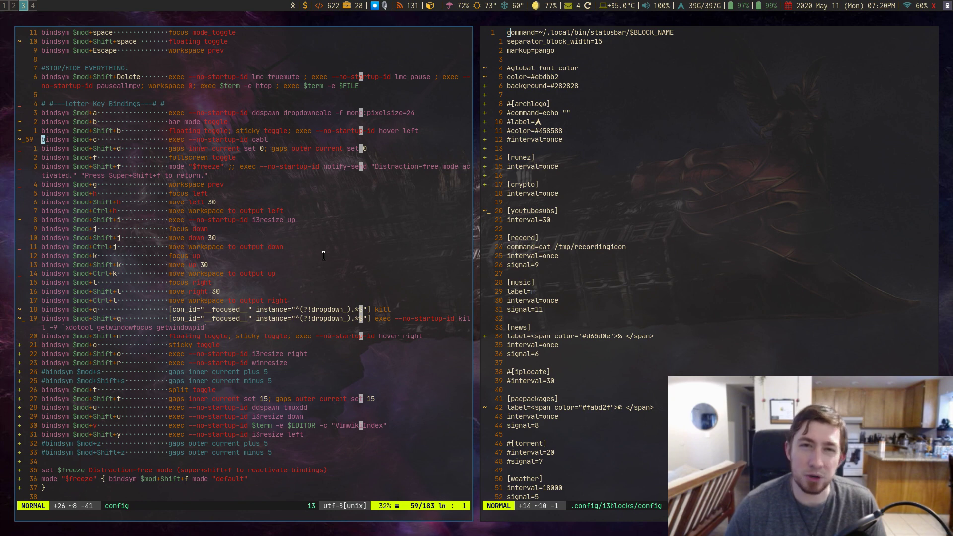
key(k)
key(k)
key(k)
key(k)
key(k)
key(k)
key(k)
key(k)
key(k)
key(k)
key(k)
key(k)
key(k)
key(k)
key(k)
key(k)
key(k)
key(k)
key(k)
key(k)
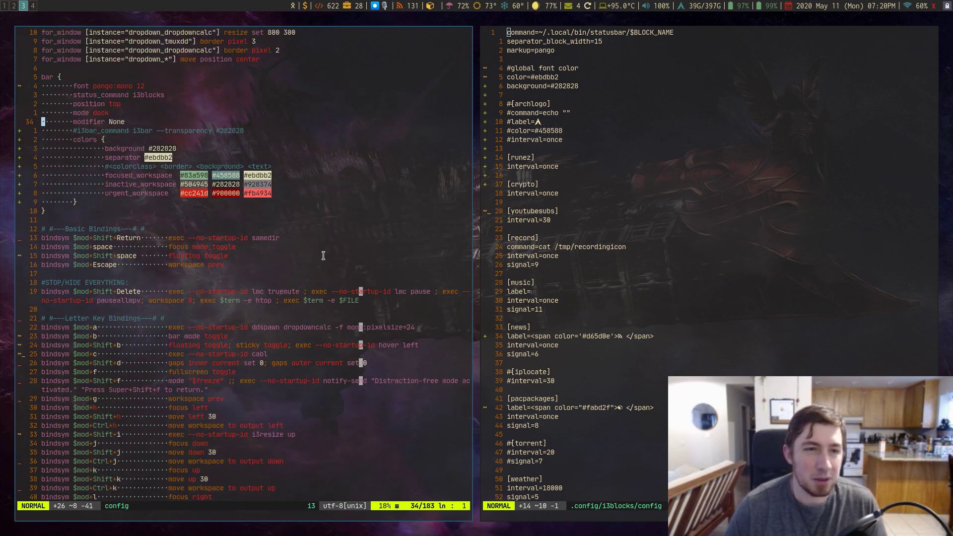
key(j)
key(j)
key(j)
key(j)
key(j)
key(j)
key(j)
key(j)
key(j)
key(j)
key(j)
key(j)
key(j)
key(j)
key(j)
key(j)
key(j)
key(j)
key(j)
key(j)
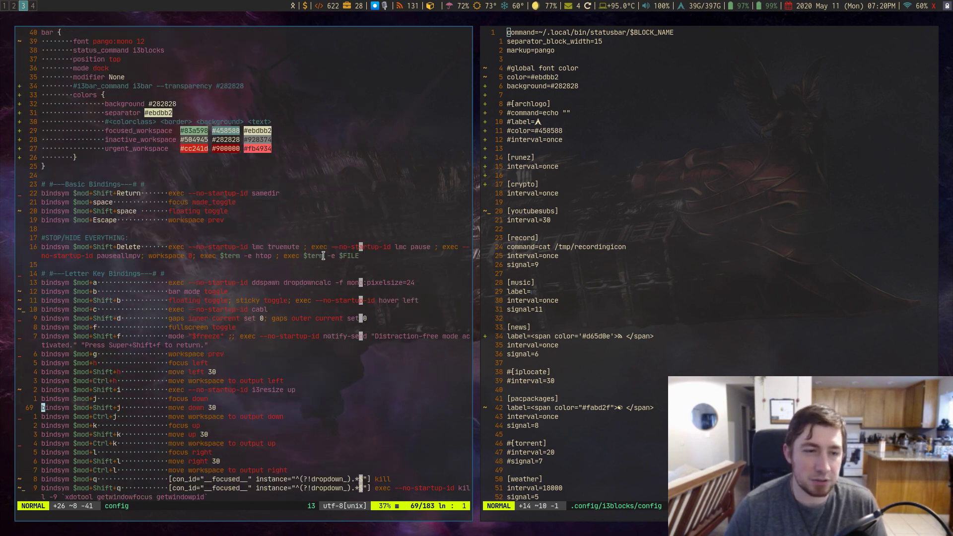
key(k)
key(k)
key(k)
key(k)
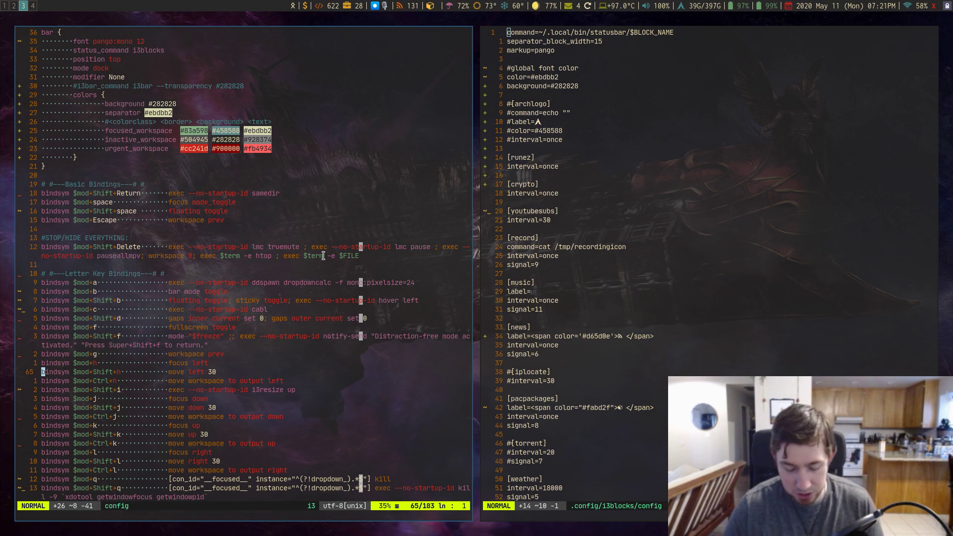
key(alt+shift+k)
key(alt+shift+k)
key(alt+shift+k)
Step: Go up to the bar block and start a block selection at bar {, then cancel it
key(k)
key(k)
key(k)
key(k)
key(k)
key(k)
key(k)
key(k)
key(k)
key(k)
key(k)
key(k)
key(k)
key(k)
key(k)
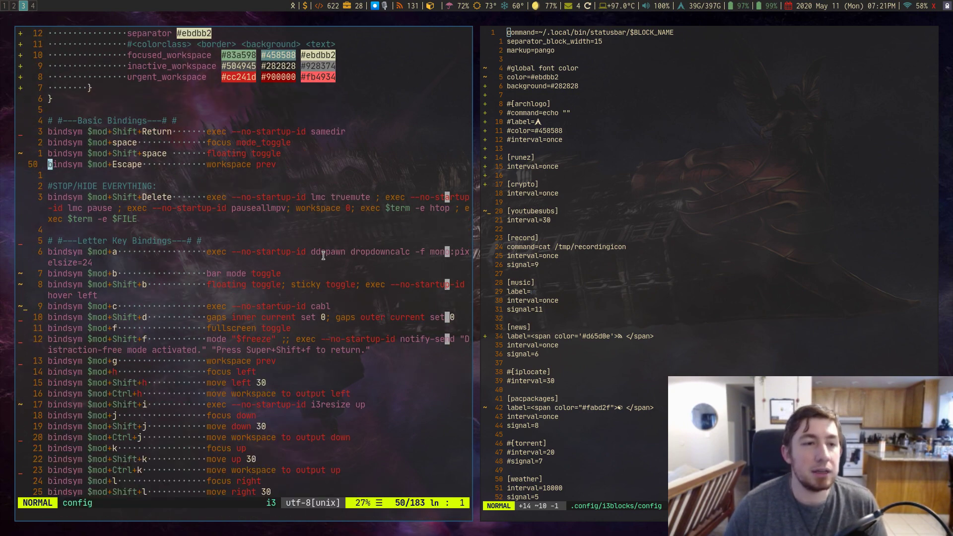
key(k)
key(k)
key(k)
key(k)
key(k)
key(k)
key(k)
key(k)
key(k)
key(k)
key(k)
key(k)
key(k)
key(k)
key(k)
key(k)
key(k)
key(k)
key(k)
key(k)
key(ctrl+v)
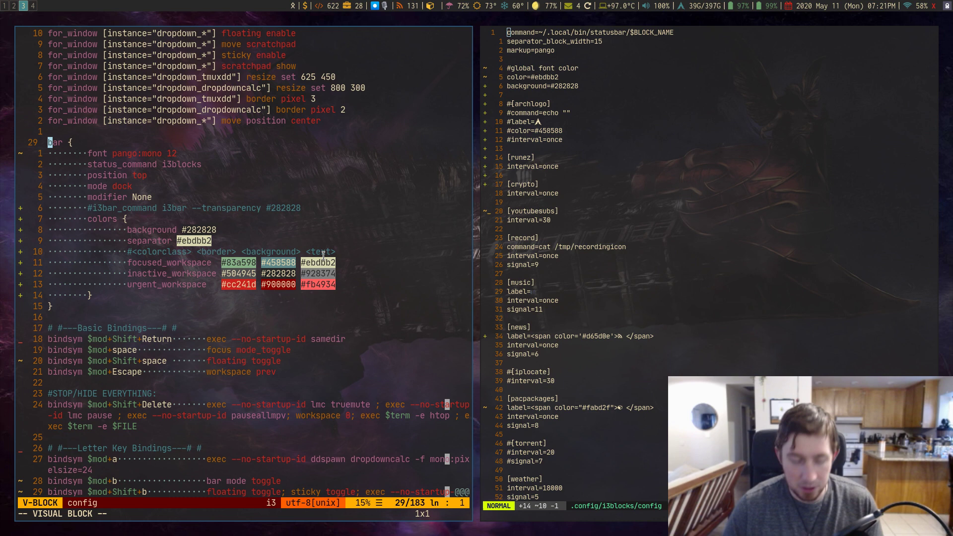
key(j)
key(j)
key(j)
key(j)
key(j)
key(Escape)
key(k)
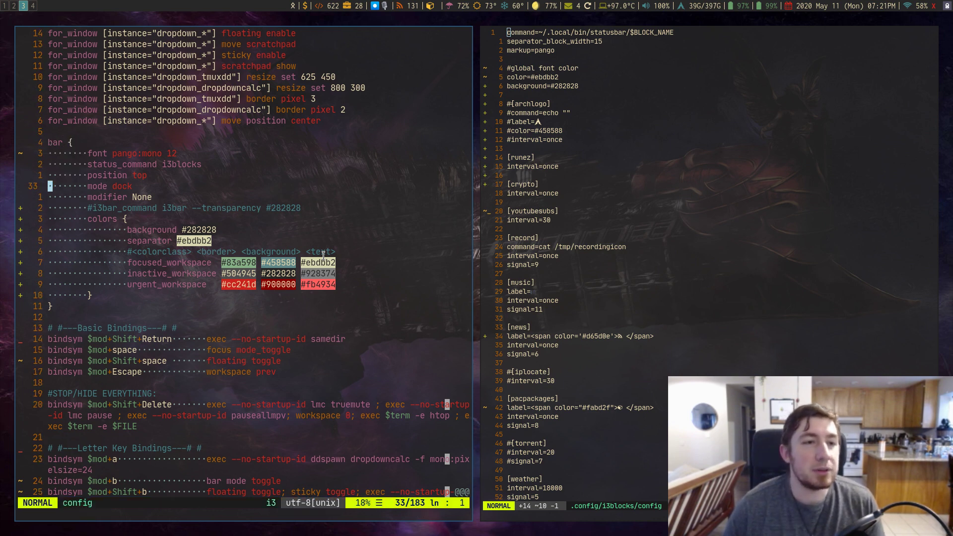
Step: Walk down the bar settings from the font pango:mono 12 line to the mode dock line
key(k)
key(k)
key(k)
key(l)
key(l)
key(l)
key(l)
key(l)
key(l)
key(l)
key(l)
key(l)
key(l)
key(l)
key(l)
key(l)
key(l)
key(l)
key(l)
key(h)
key(h)
key(h)
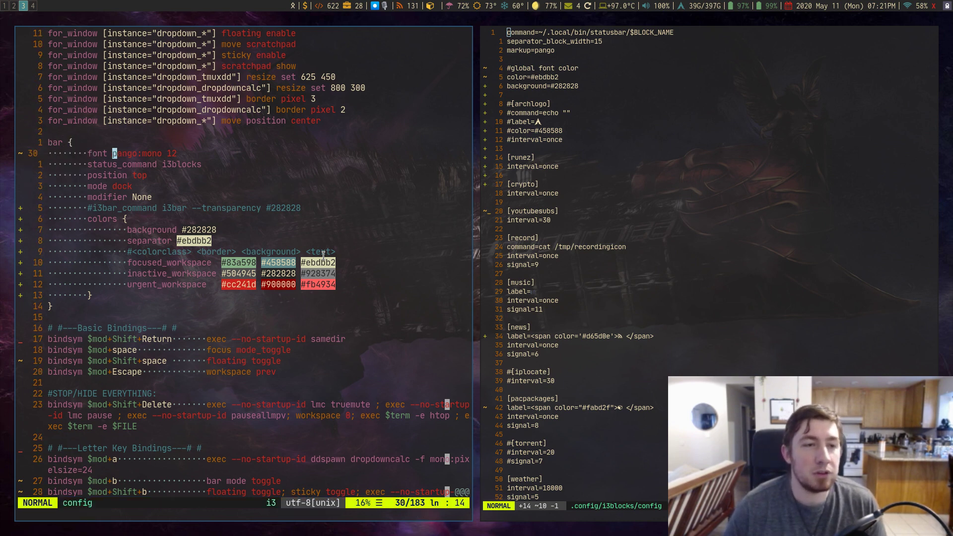
key(l)
key(l)
key(l)
key(l)
key(l)
key(l)
key(l)
key(l)
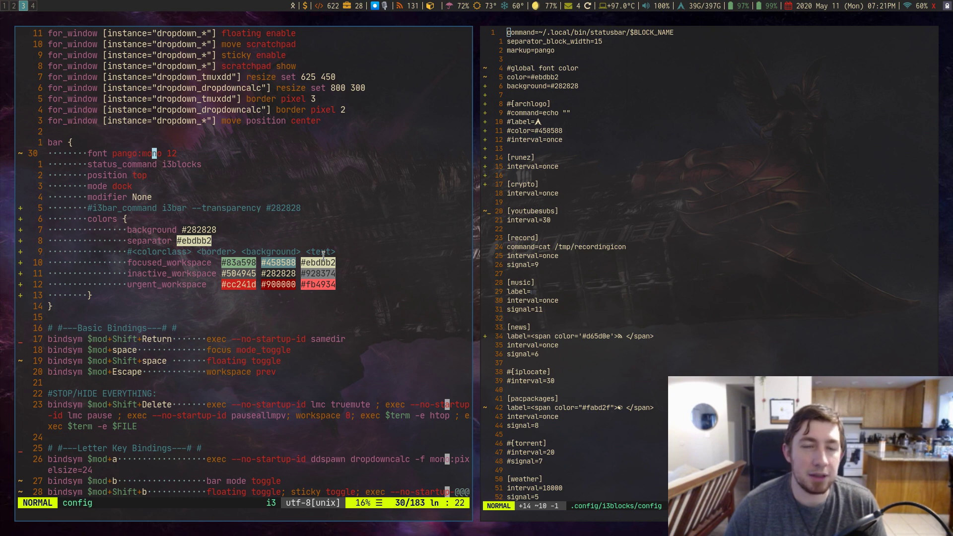
key(j)
key(l)
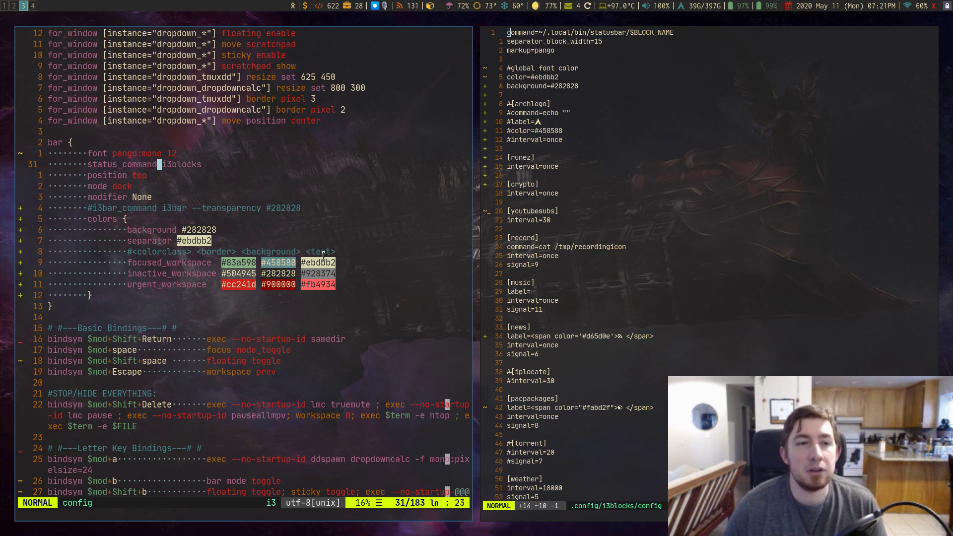
key(j)
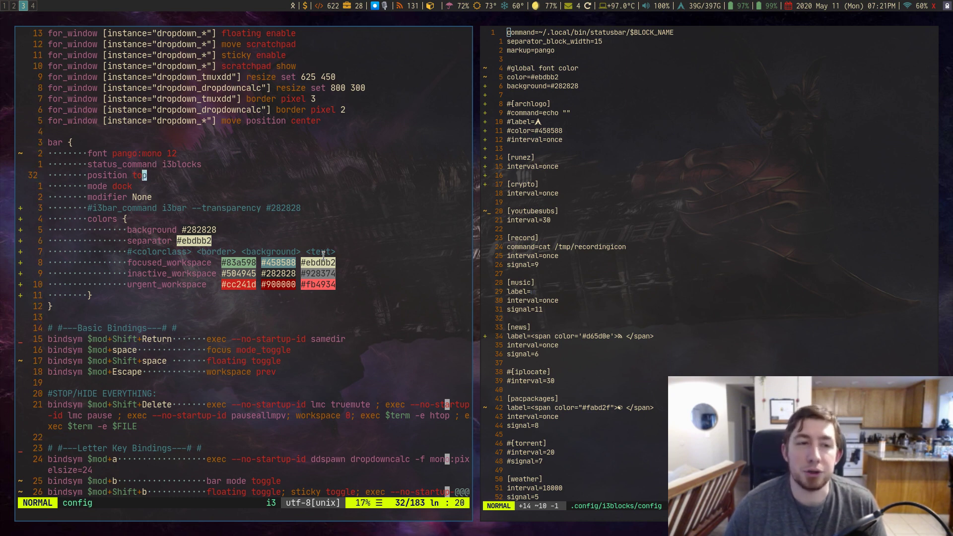
key(j)
key(j)
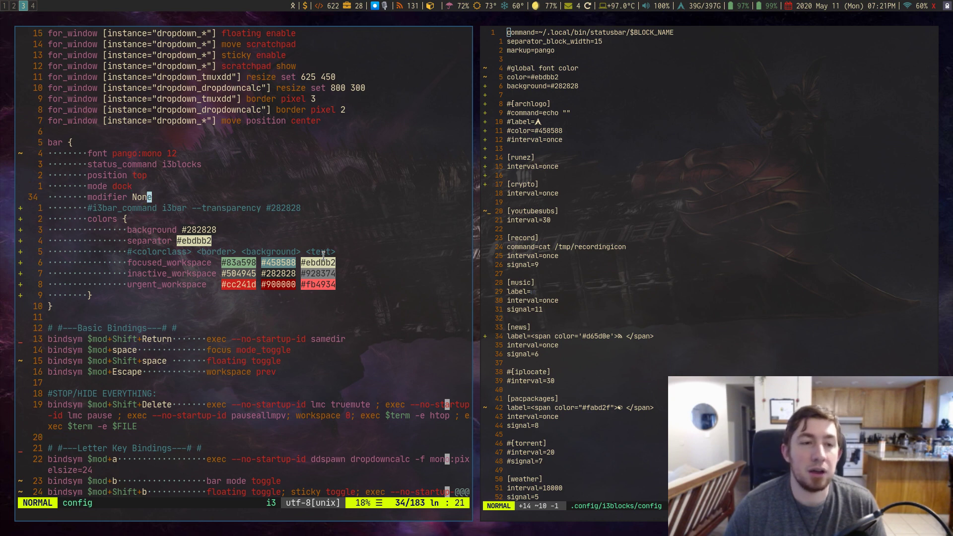
Step: Line-select the bar settings from font to modifier and re-indent them with =
key(V)
key(k)
key(k)
key(k)
key(k)
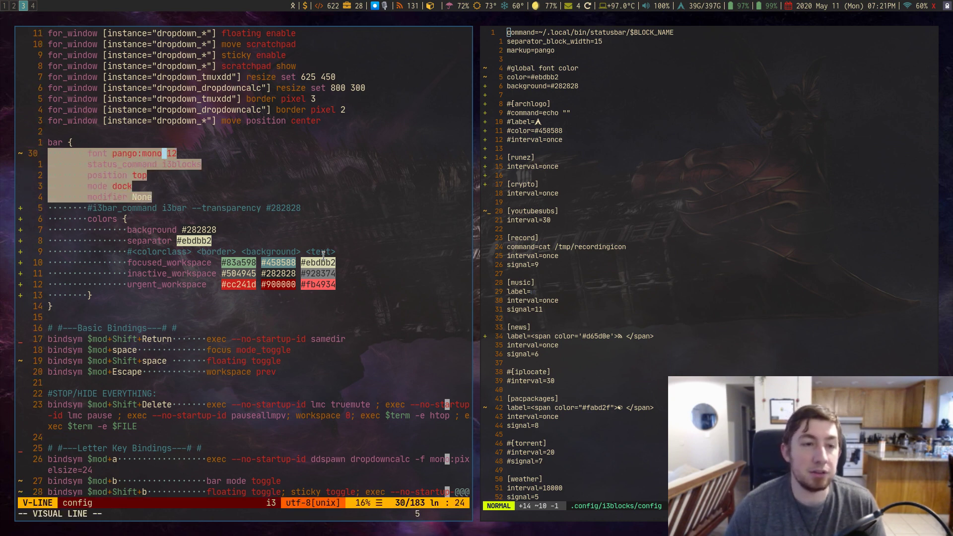
key(=)
key(j)
key(j)
key(j)
key(j)
key(j)
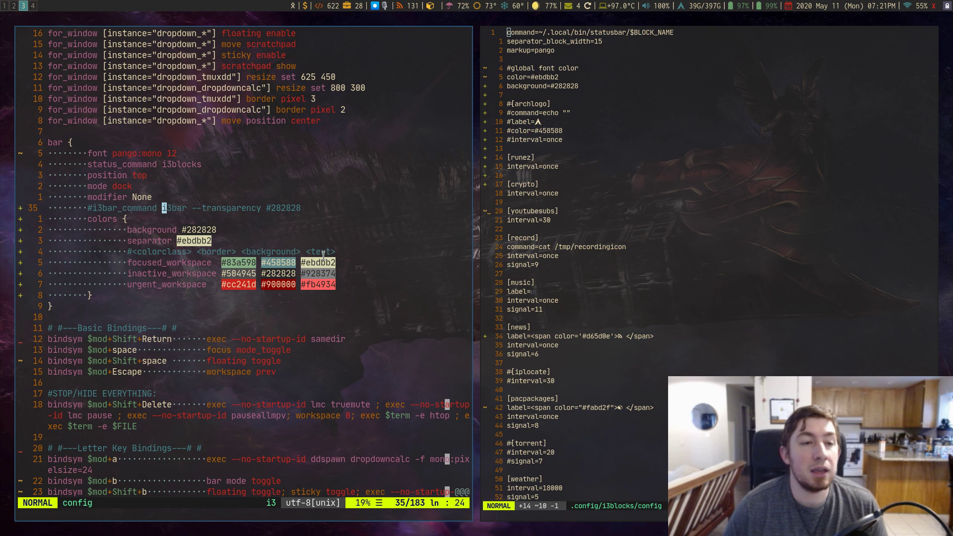
key(j)
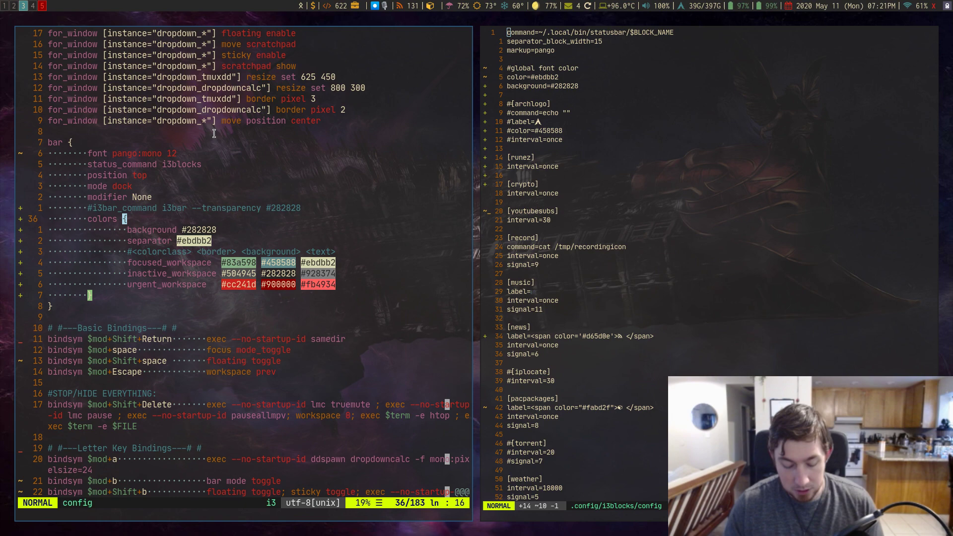
Step: Close the leftover window on workspace 5 and return to workspace 3
key(super+5)
key(super+shift+q)
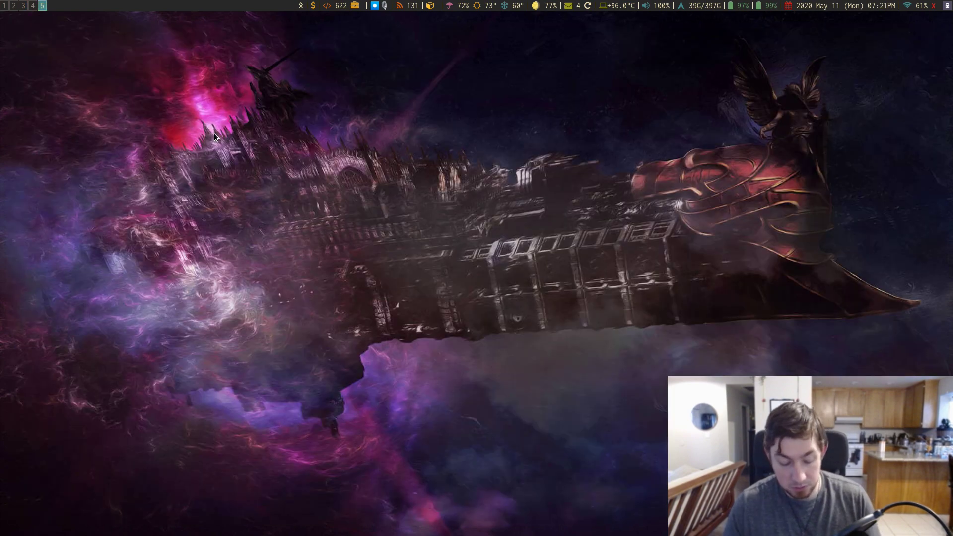
key(super+3)
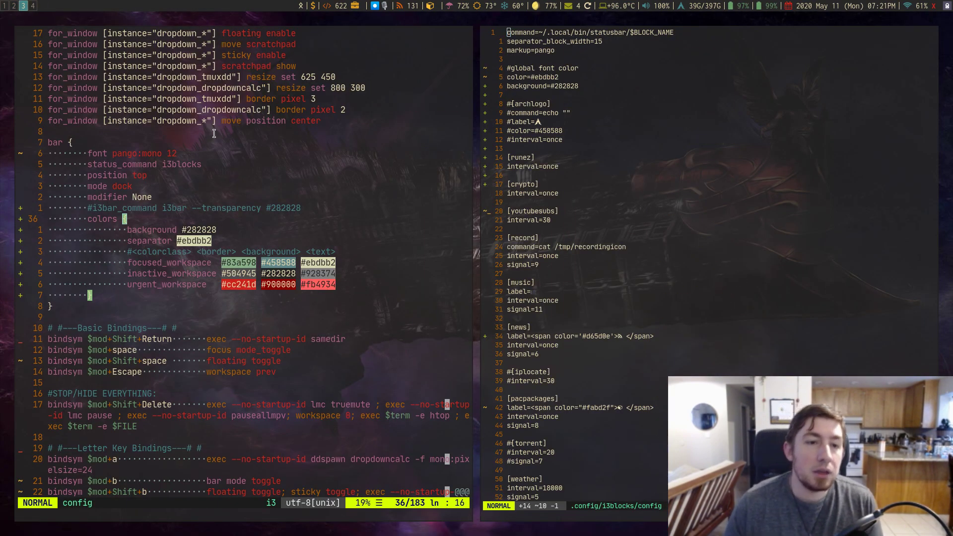
Step: Focus the left editor at the workspace colour lines and cycle back to the config workspace
drag(135, 259, 164, 274)
click(147, 273)
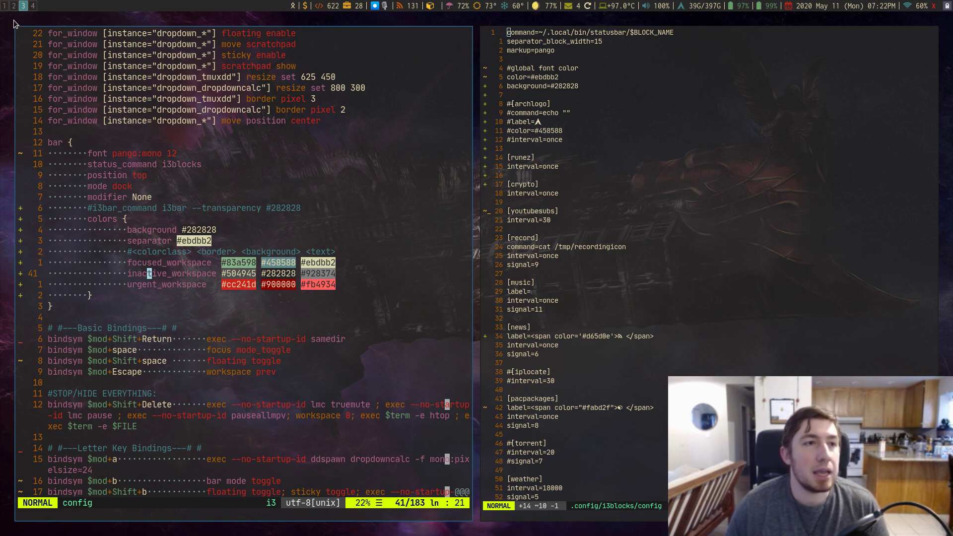
click(5, 6)
click(14, 6)
click(23, 6)
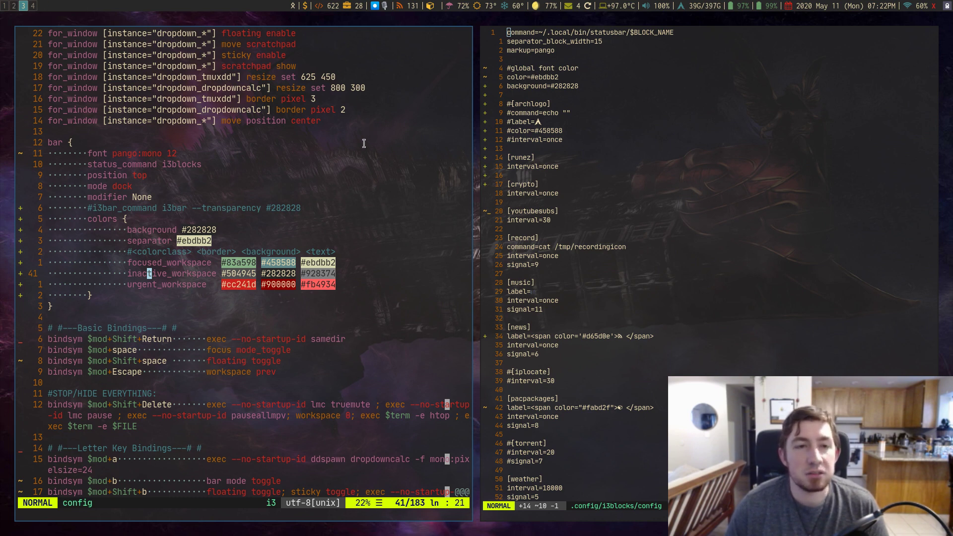
Step: Quit the left pane with :wq, close its terminal, and enlarge the font twice with Ctrl+=
text(:)
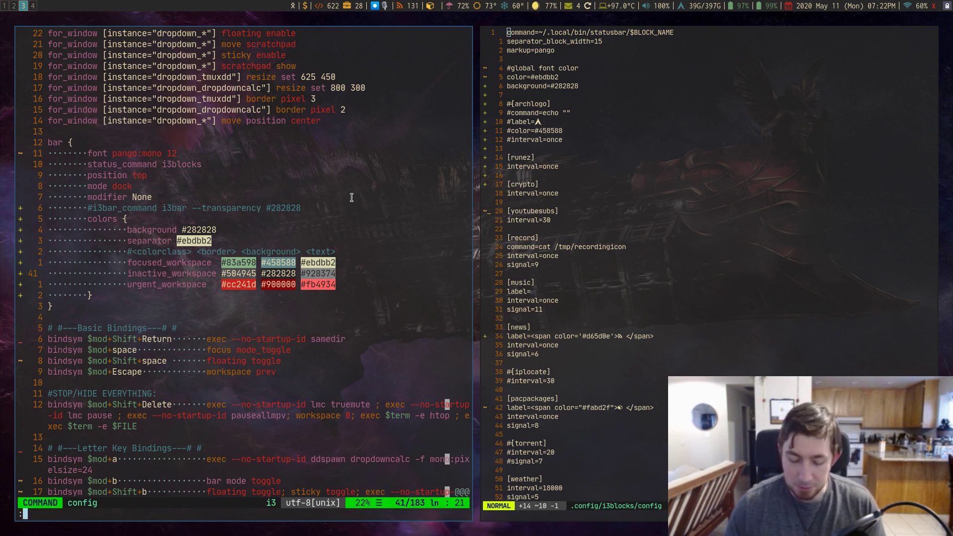
text(wq)
key(Return)
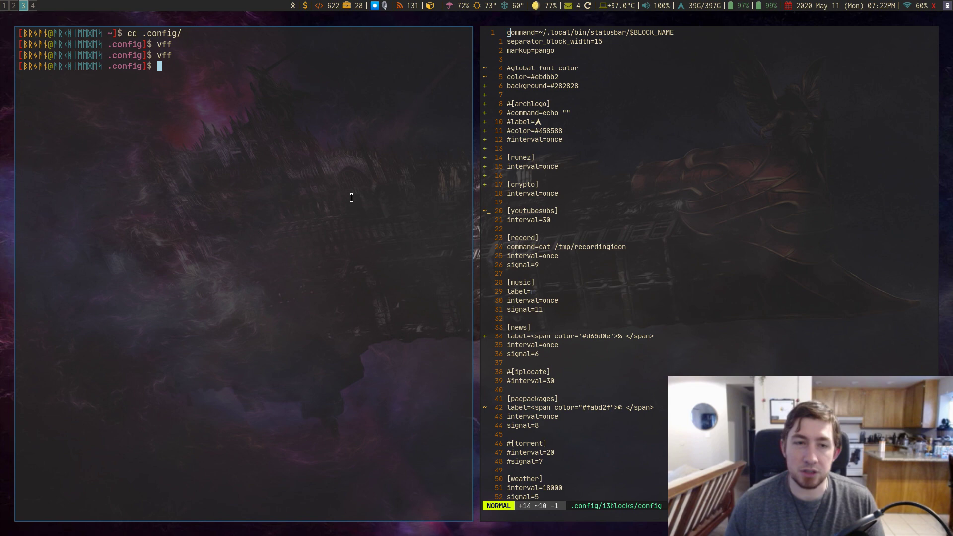
key(ctrl+d)
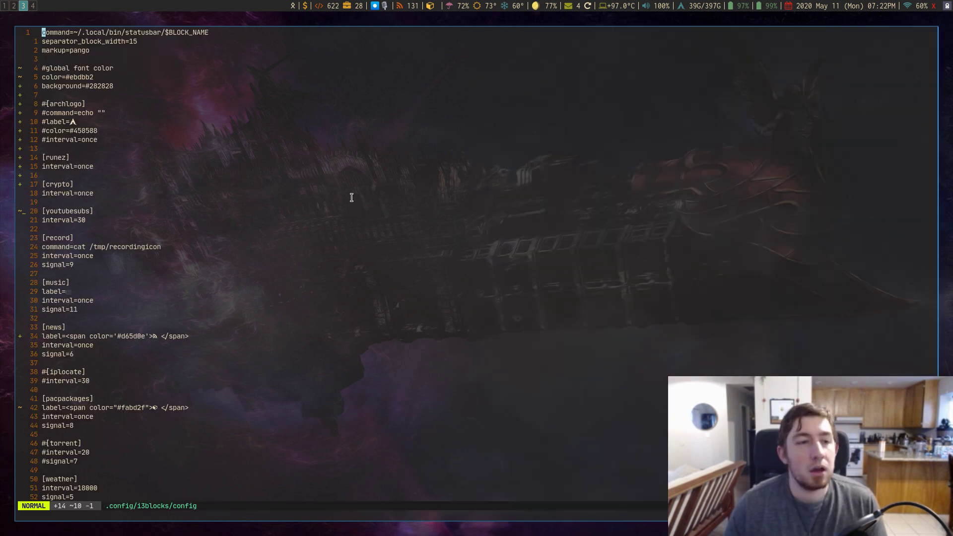
key(ctrl+equal)
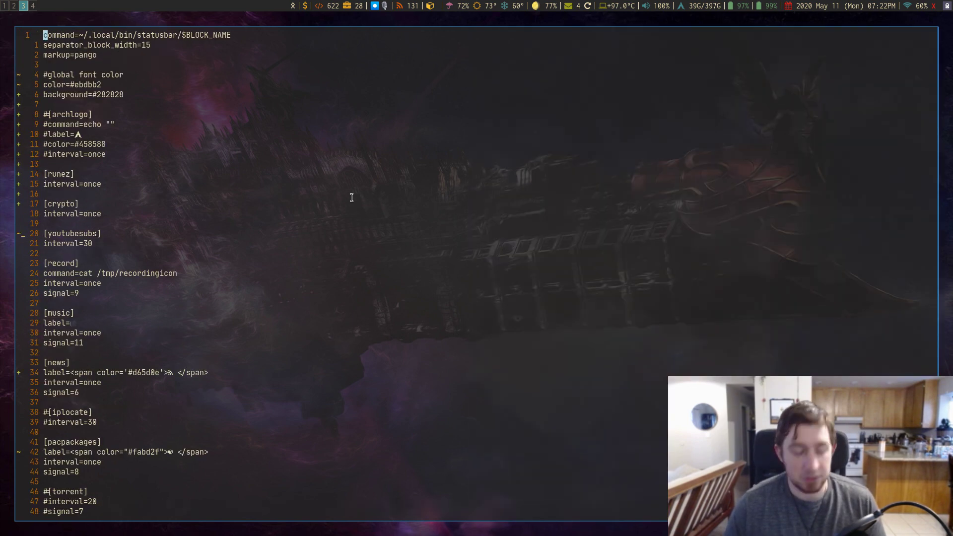
key(ctrl+equal)
key(ctrl+equal)
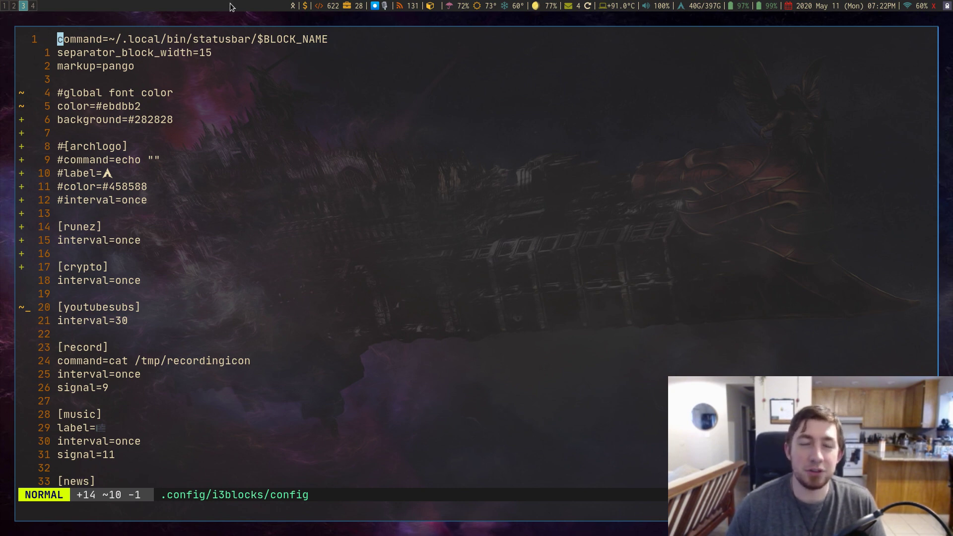
key(j)
key(j)
key(j)
key(j)
key(j)
key(j)
key(j)
key(j)
key(j)
key(j)
key(j)
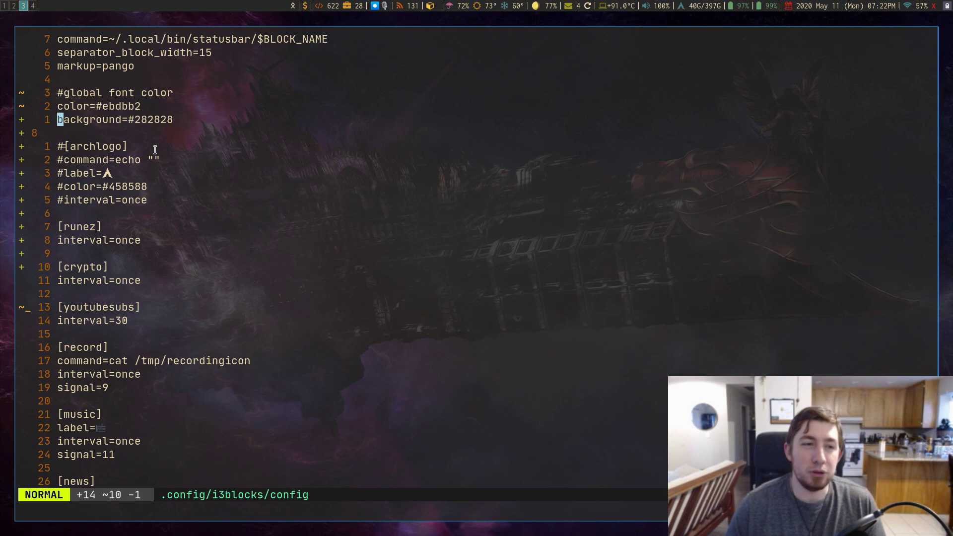
key(k)
key(w)
key(e)
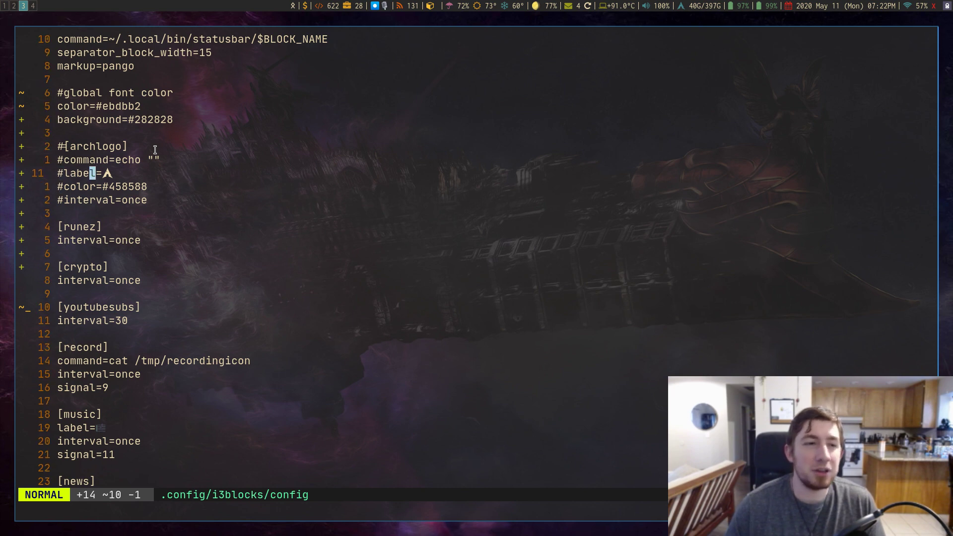
key(l)
key(l)
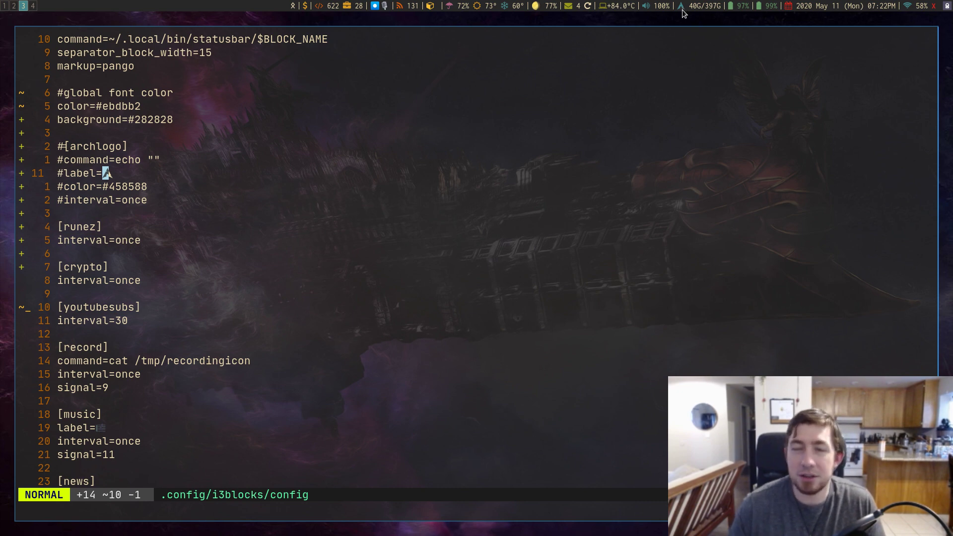
click(246, 115)
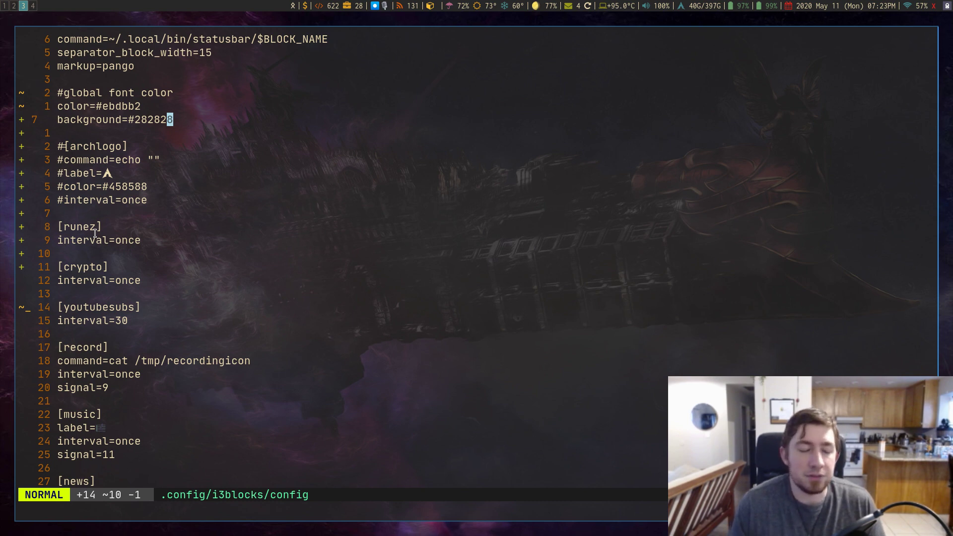
click(116, 223)
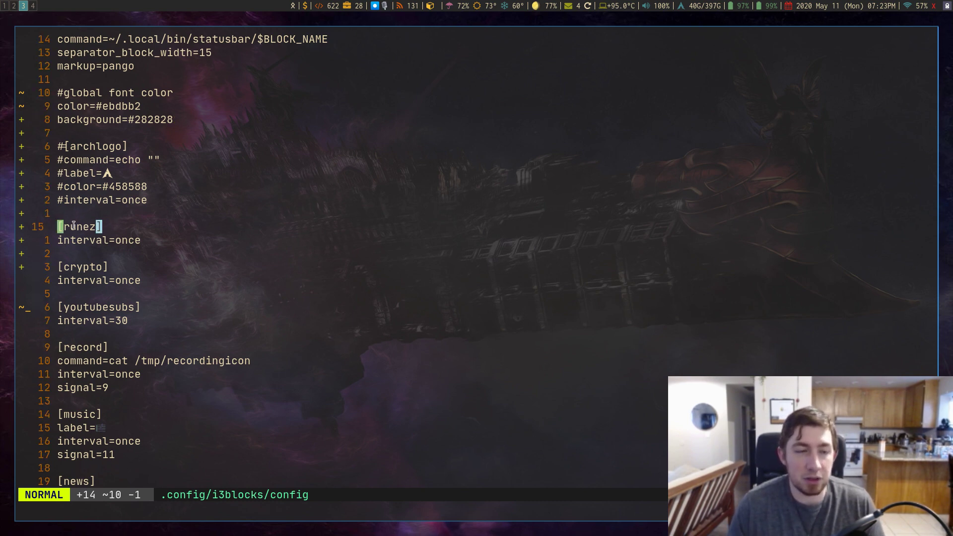
click(112, 241)
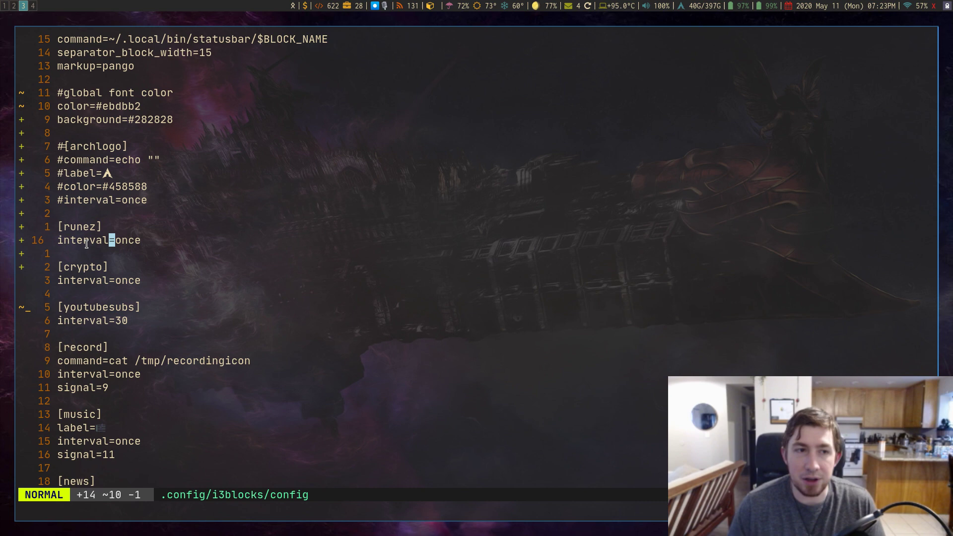
key(k)
key(k)
key(k)
key(k)
key(k)
key(k)
key(k)
key(k)
key(k)
key(k)
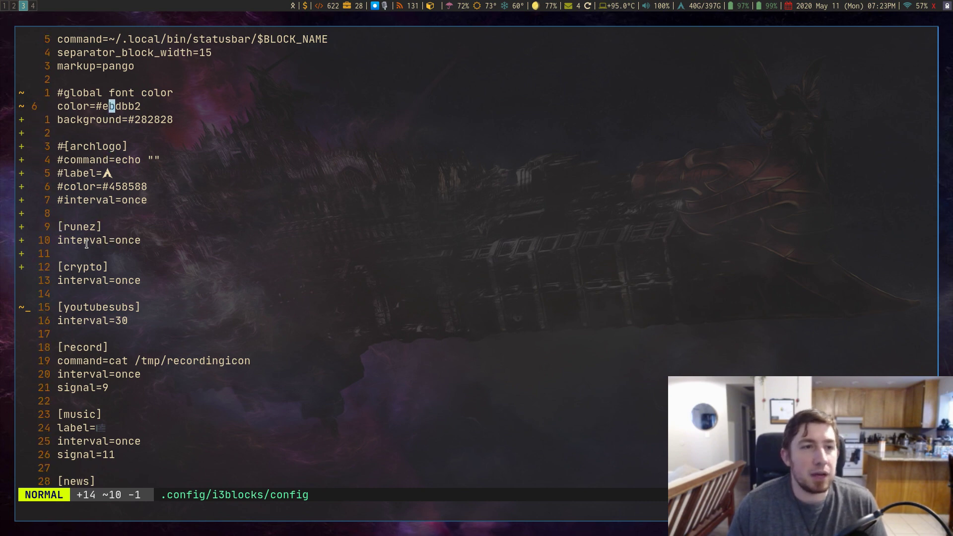
key(k)
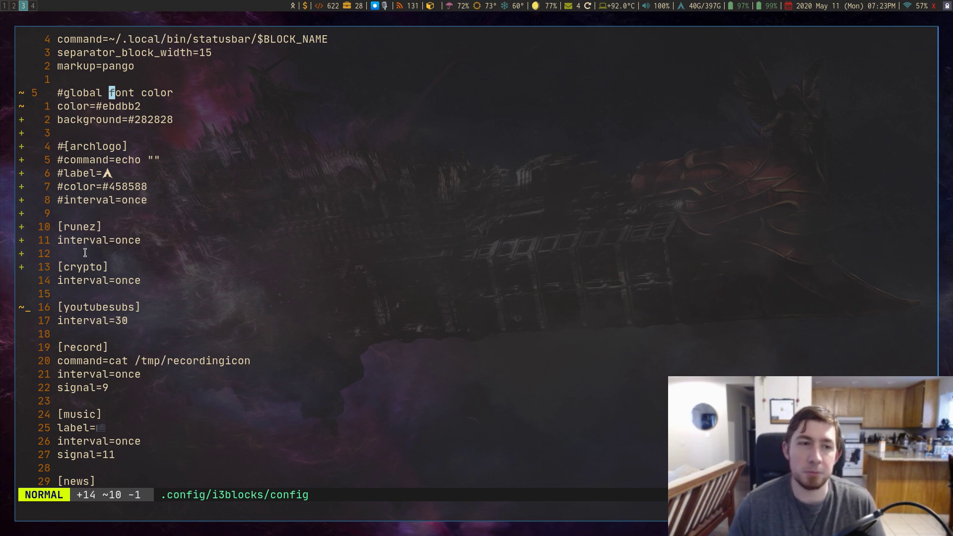
key(j)
key(j)
key(j)
key(j)
key(j)
key(j)
key(j)
key(j)
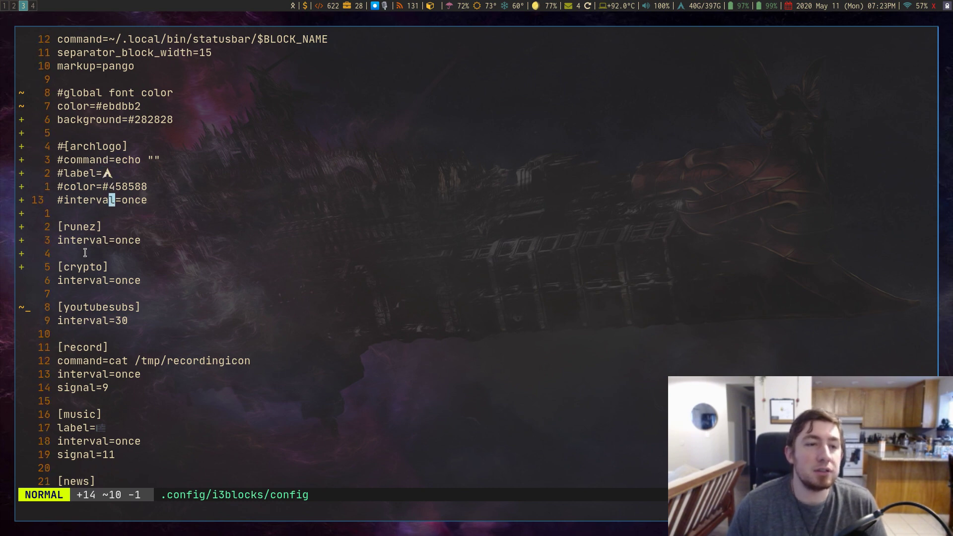
key(j)
key(k)
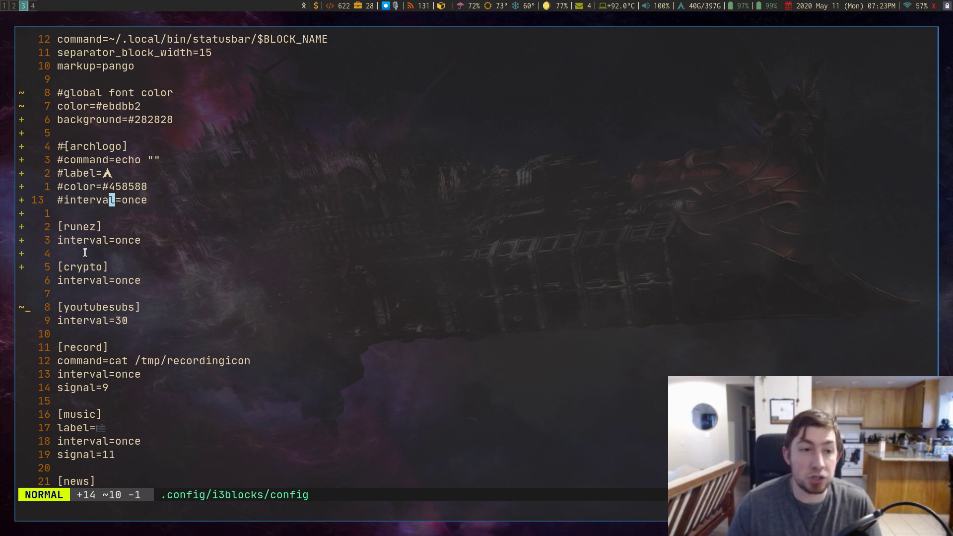
key(k)
key(j)
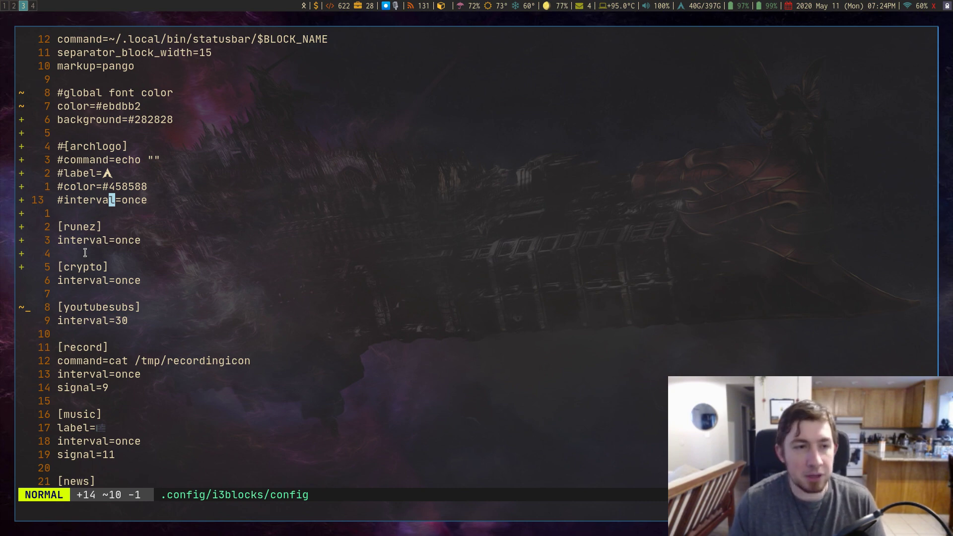
key(k)
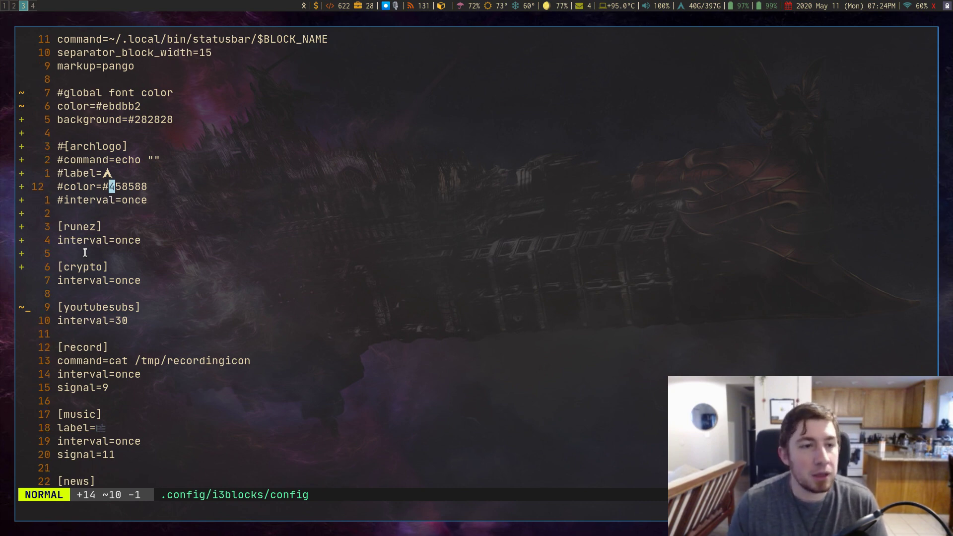
key(h)
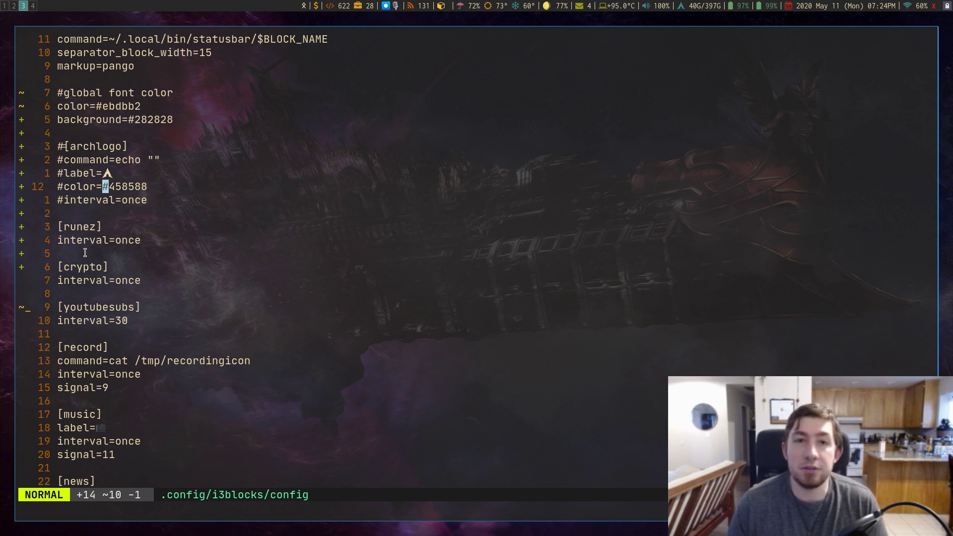
key(k)
key(k)
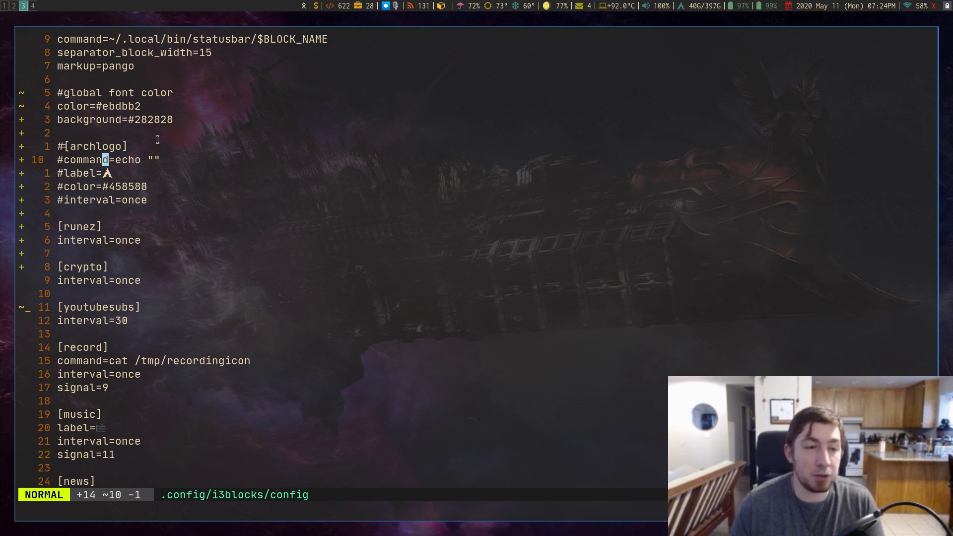
Step: Move down past the record and news blocks to the mailbox label line
key(j)
key(j)
key(j)
key(j)
key(j)
key(j)
key(j)
key(j)
key(j)
key(j)
key(j)
key(j)
key(j)
key(j)
key(j)
key(j)
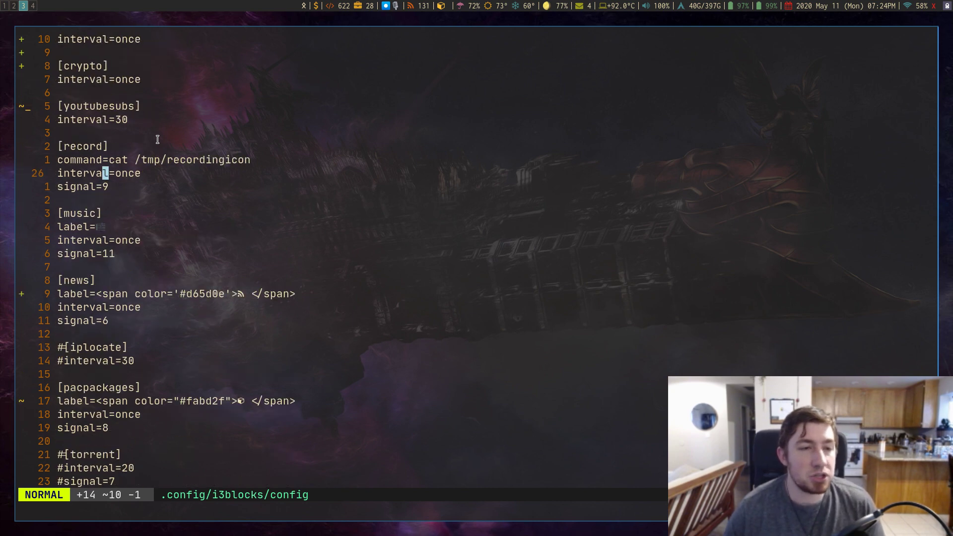
key(j)
key(j)
key(j)
key(j)
key(j)
key(j)
key(j)
key(j)
key(j)
key(j)
key(j)
key(j)
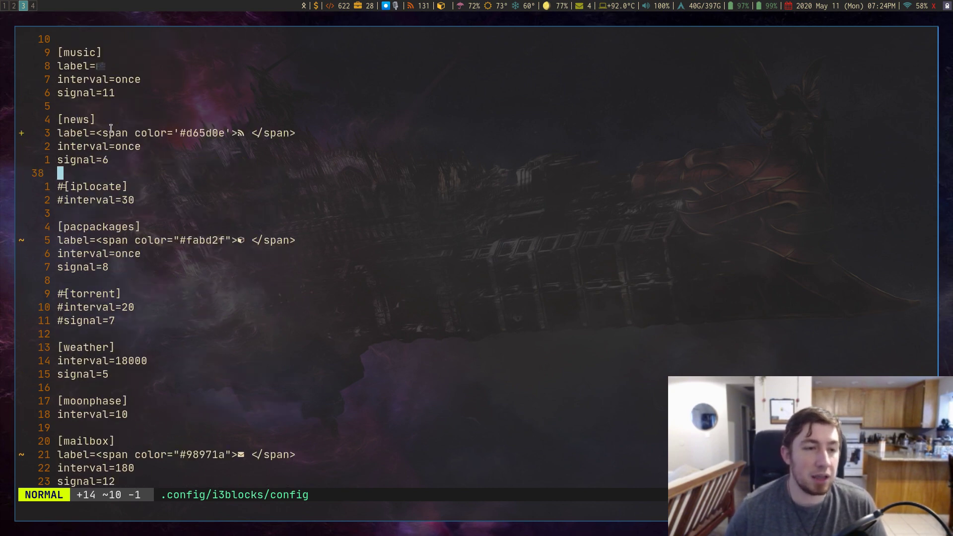
key(j)
key(j)
key(j)
key(j)
key(j)
key(j)
key(j)
key(j)
key(j)
key(j)
key(j)
key(j)
key(j)
key(j)
key(j)
key(j)
key(j)
key(j)
key(j)
key(j)
key(j)
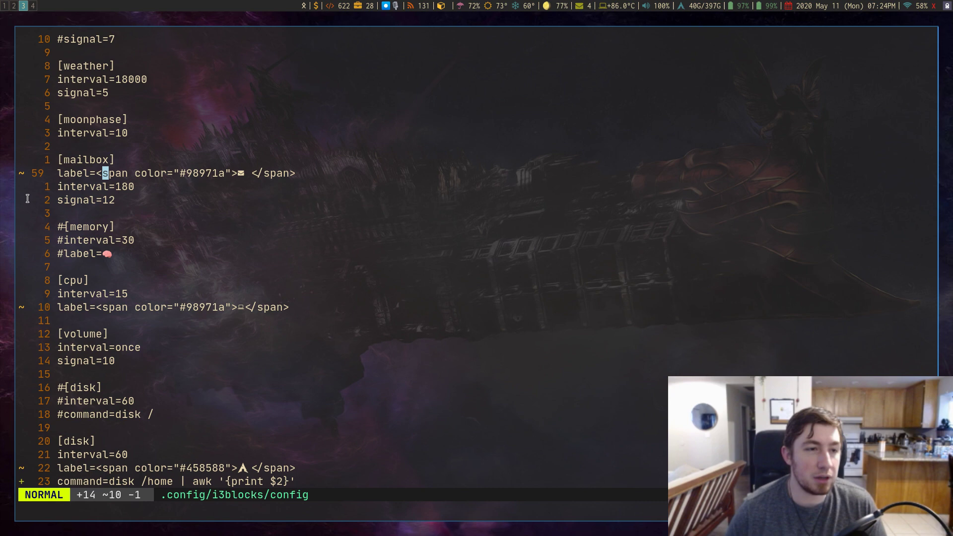
key(j)
key(j)
key(j)
key(j)
key(j)
key(j)
key(j)
key(j)
key(j)
key(j)
key(j)
key(j)
key(j)
key(j)
key(j)
key(j)
key(j)
key(j)
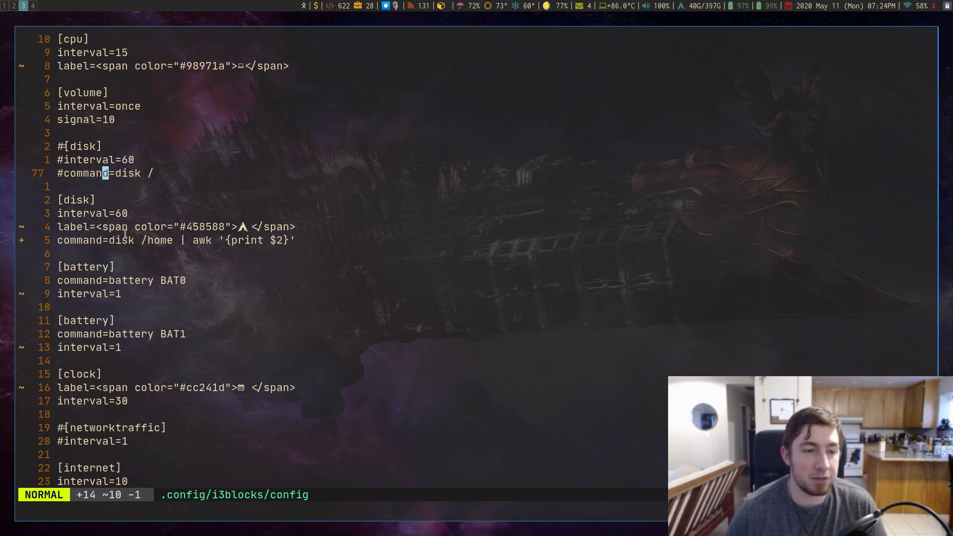
Step: Highlight the disk block's colour span label and its disk /home | awk command, then scroll down
click(144, 241)
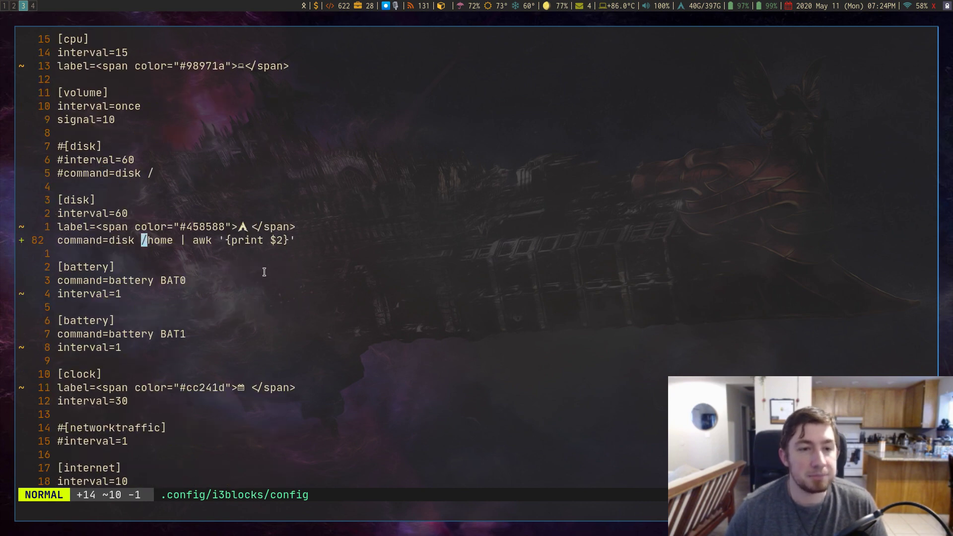
drag(293, 243, 130, 240)
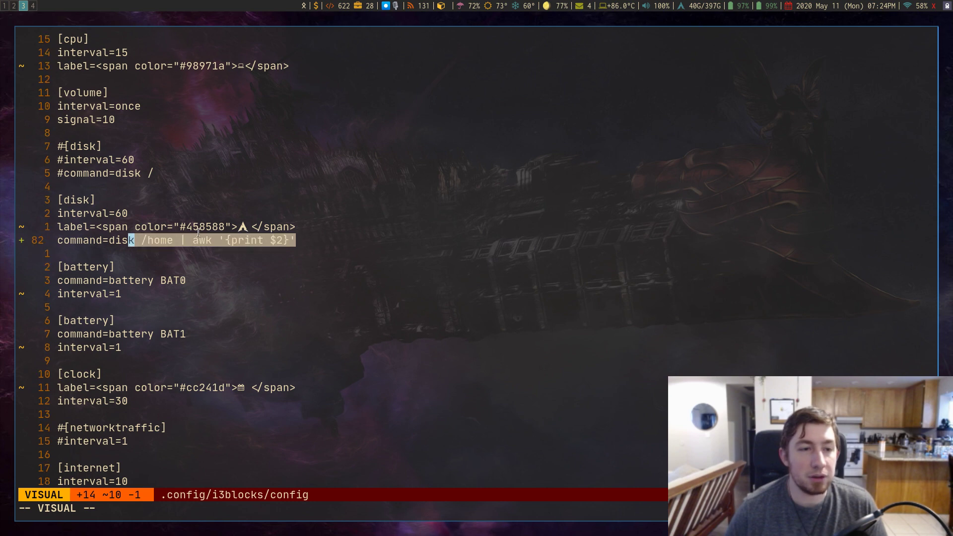
click(173, 242)
click(242, 227)
drag(105, 227, 236, 227)
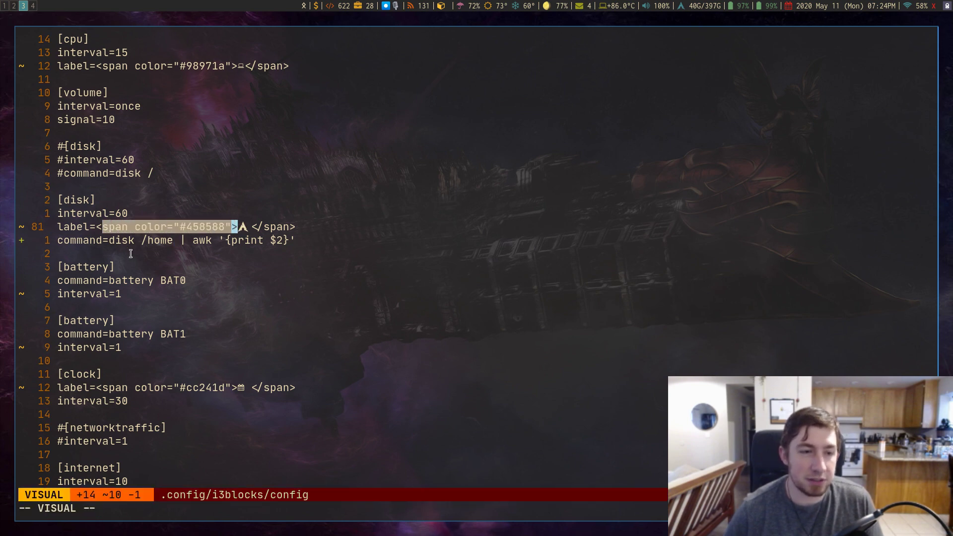
drag(155, 242, 240, 242)
click(261, 241)
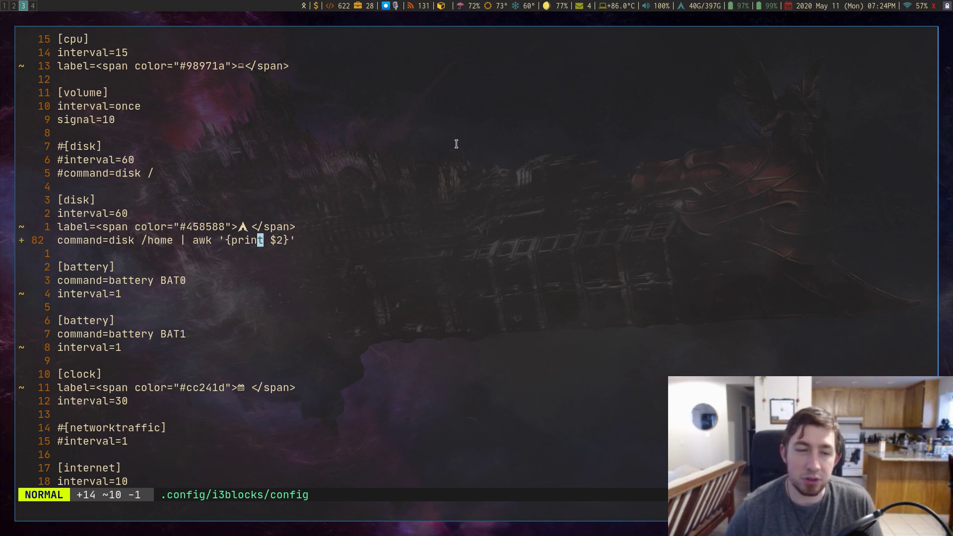
scroll(161, 200, down, 2)
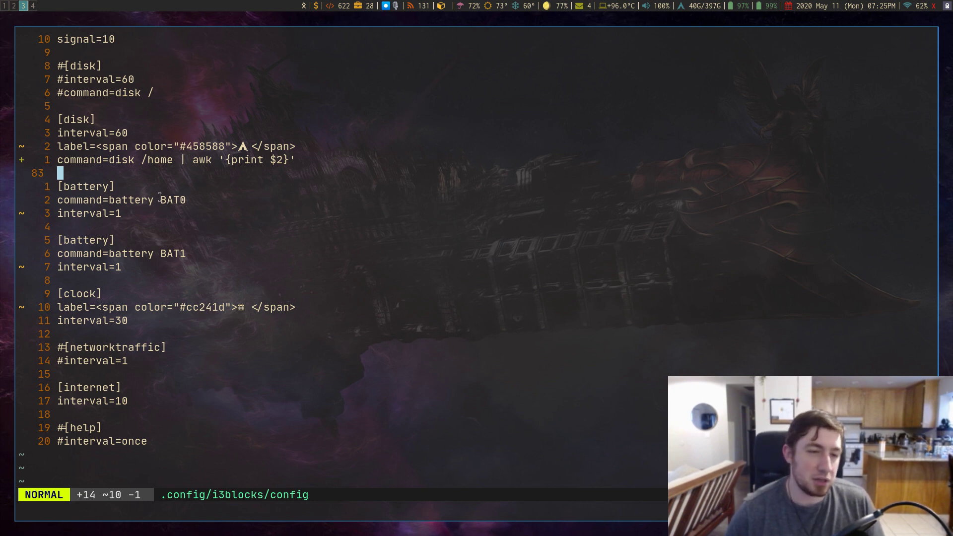
Step: Click the first battery block's interval, then scroll down and back up toward the record block
click(155, 213)
scroll(155, 214, down, 1)
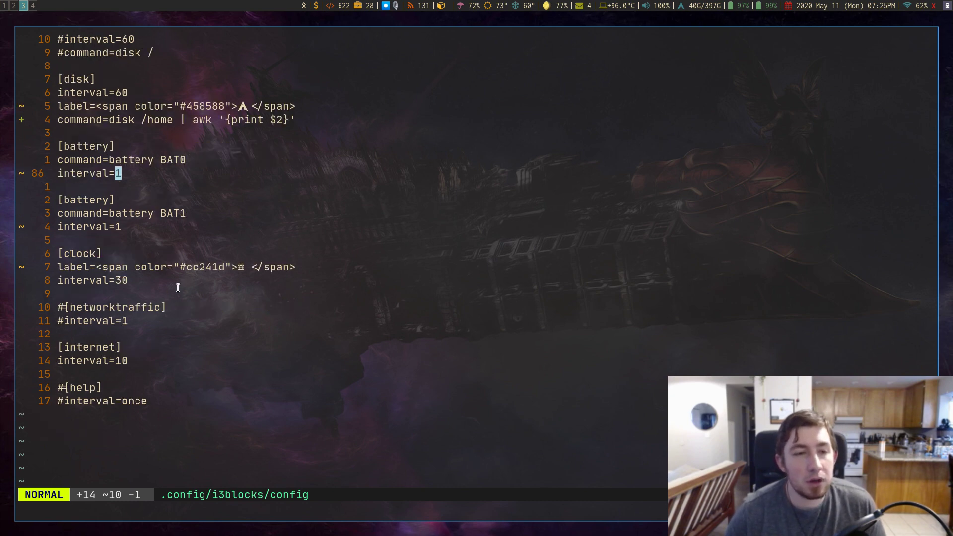
scroll(142, 312, down, 3)
scroll(142, 311, up, 20)
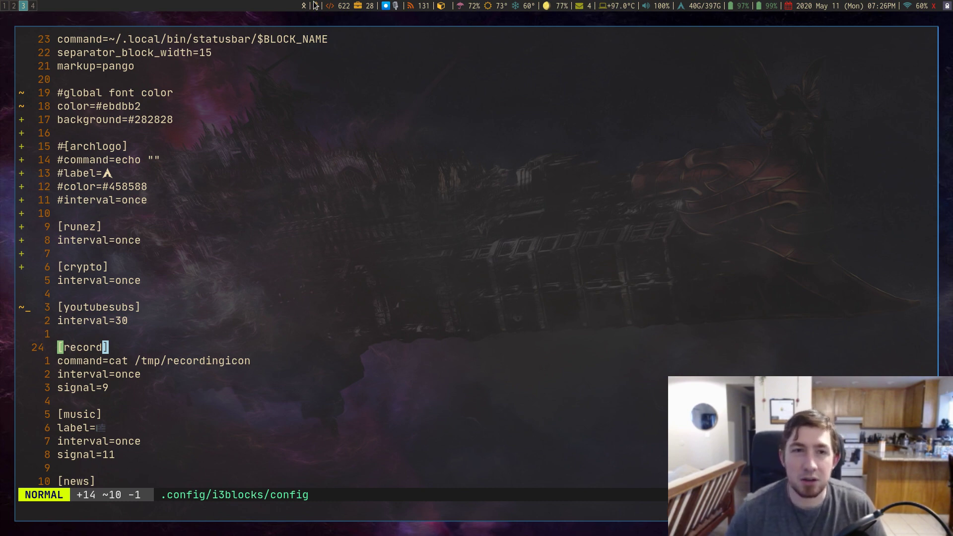
Step: Show the crypto block's exact USD prices popup, dismiss it, and show it again
click(317, 7)
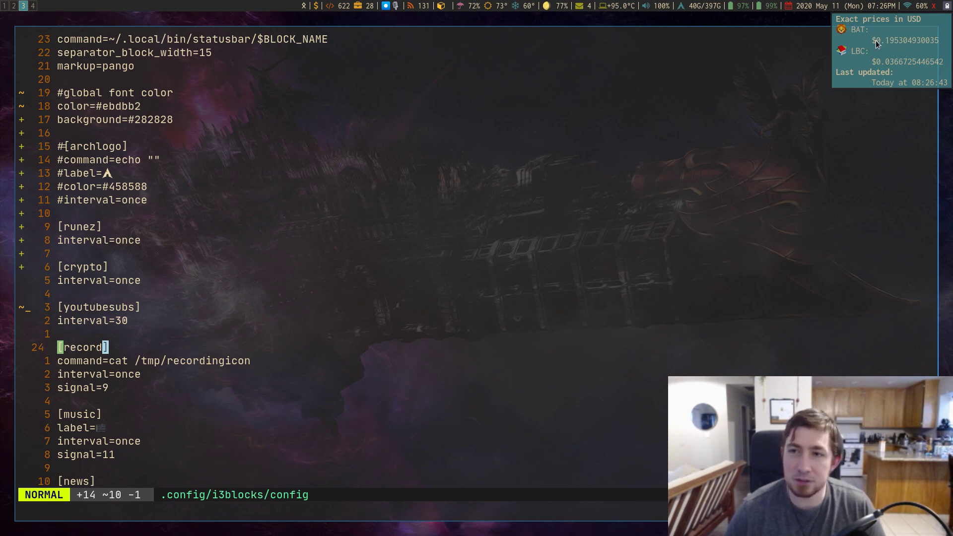
click(888, 49)
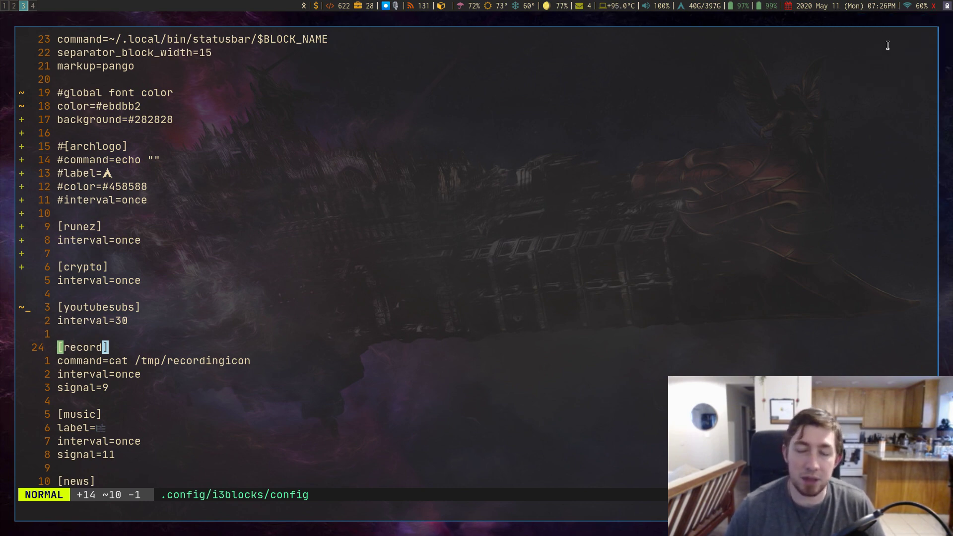
click(317, 6)
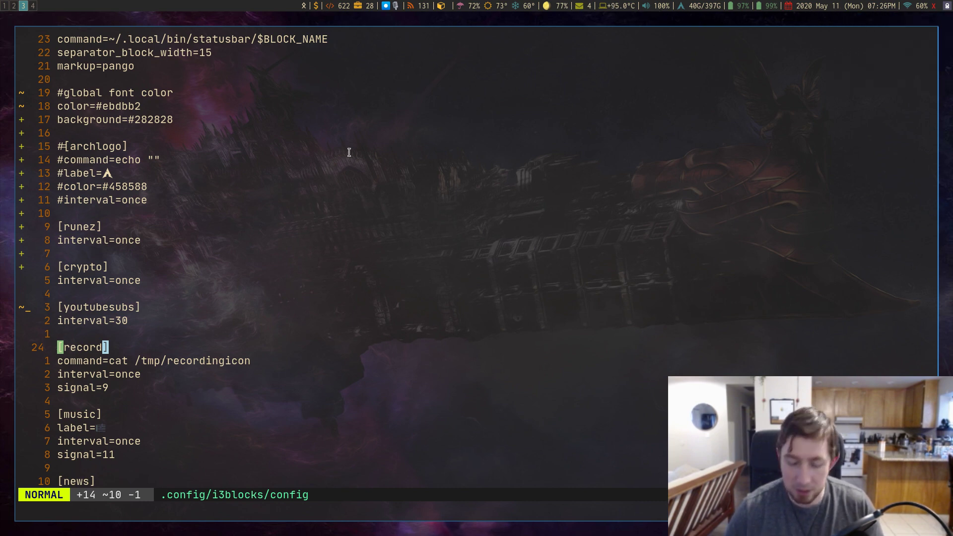
Step: Save and quit the i3blocks config with :wq and close its terminal
key(colon)
text(wq)
key(Return)
key(ctrl+d)
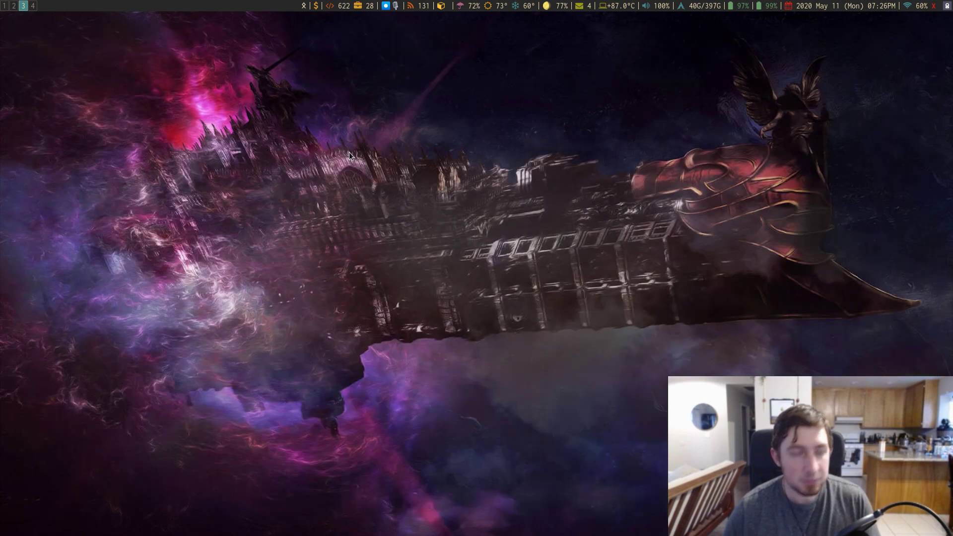
Step: Switch to workspace 4 and open the battery script in Vim with 'v b'
key(super+4)
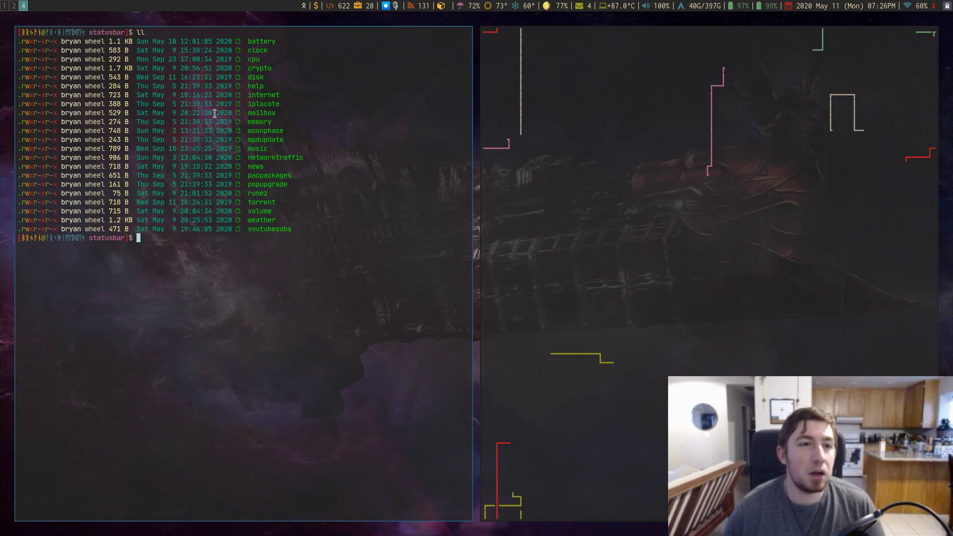
double_click(268, 238)
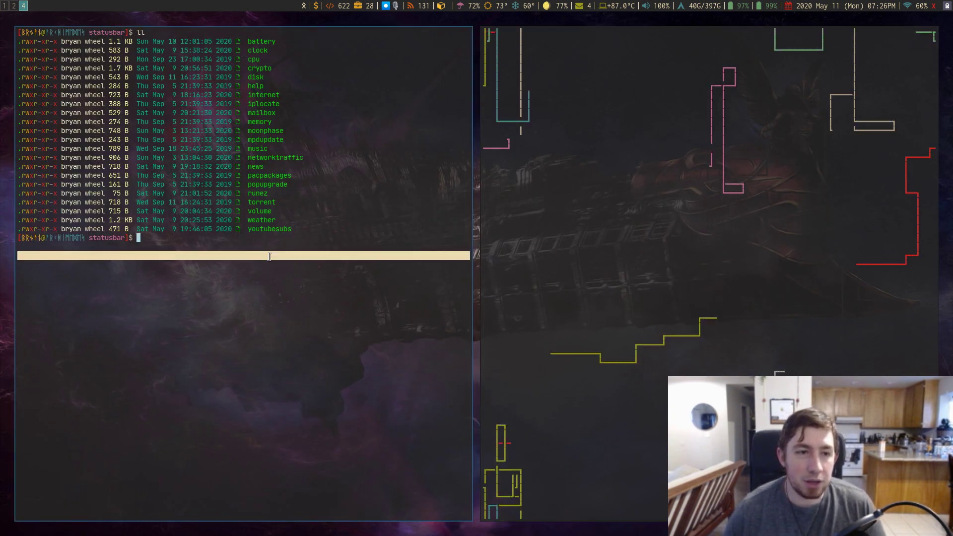
text(v )
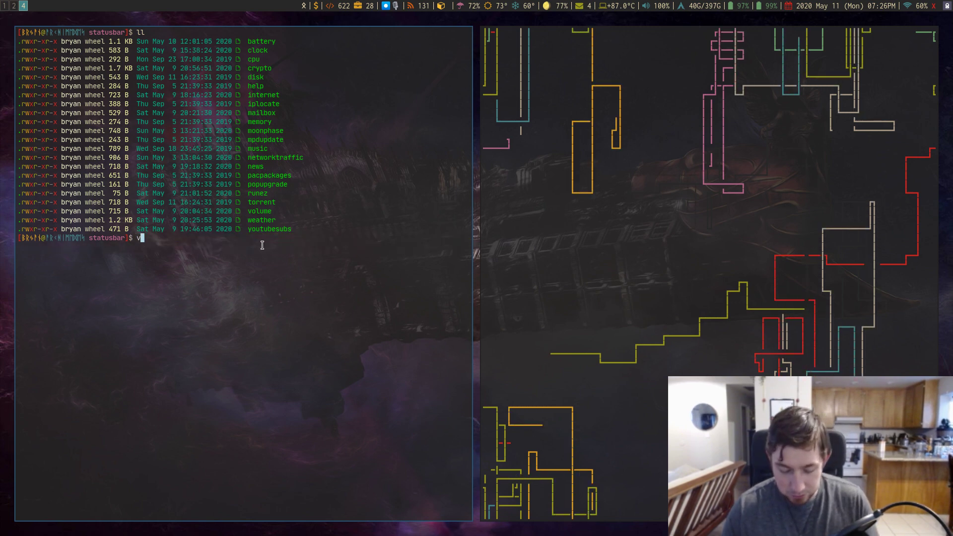
text(battery)
key(Return)
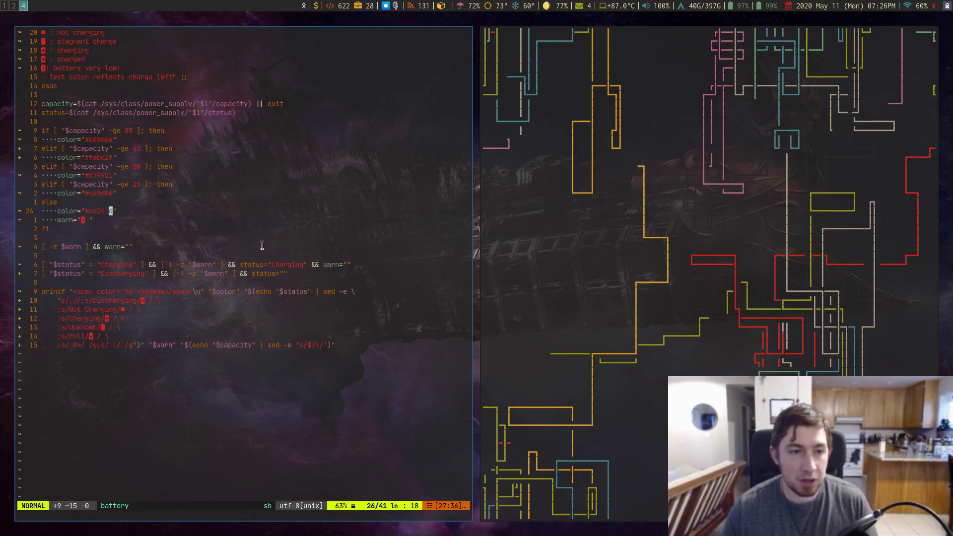
key(j)
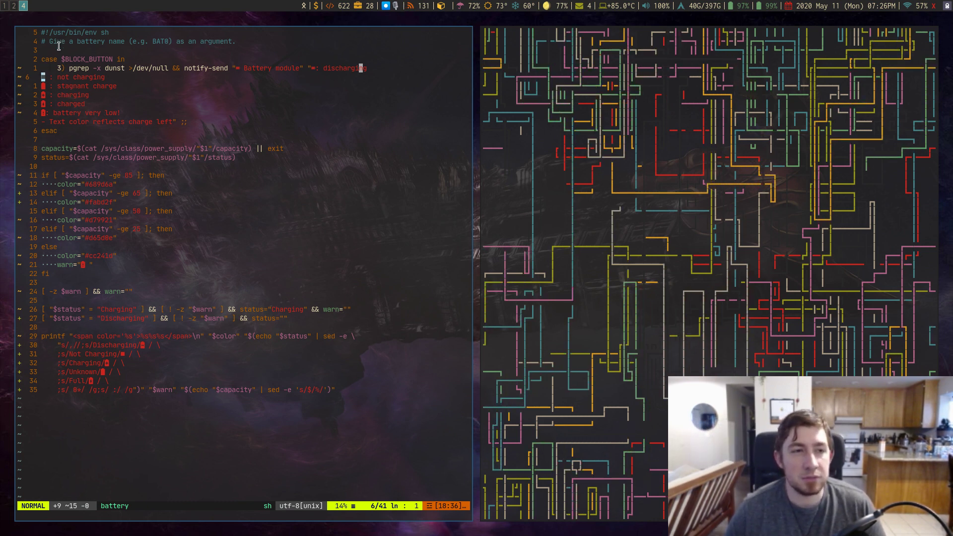
Step: Show the battery icon legend and highlight the 85 and 65 thresholds and high-charge colour
right_click(767, 6)
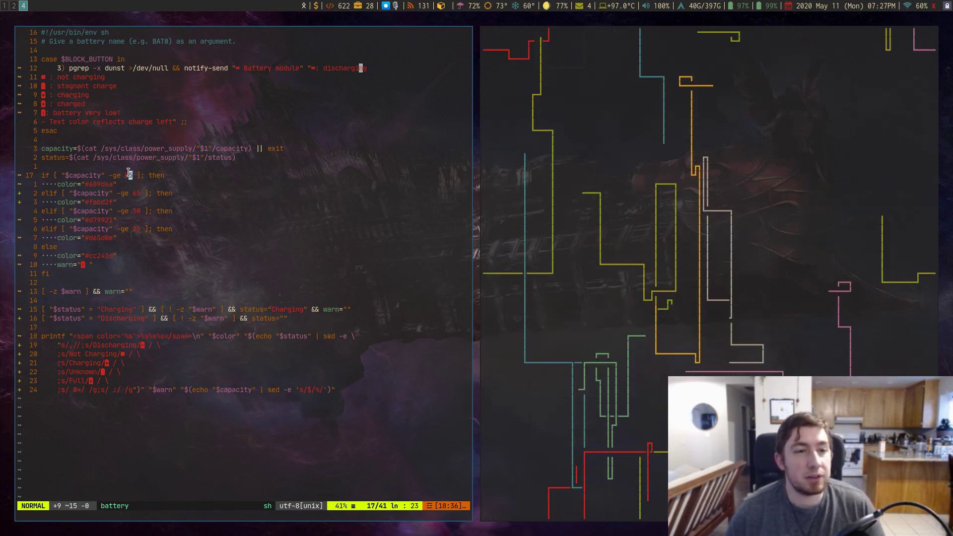
drag(127, 175, 149, 194)
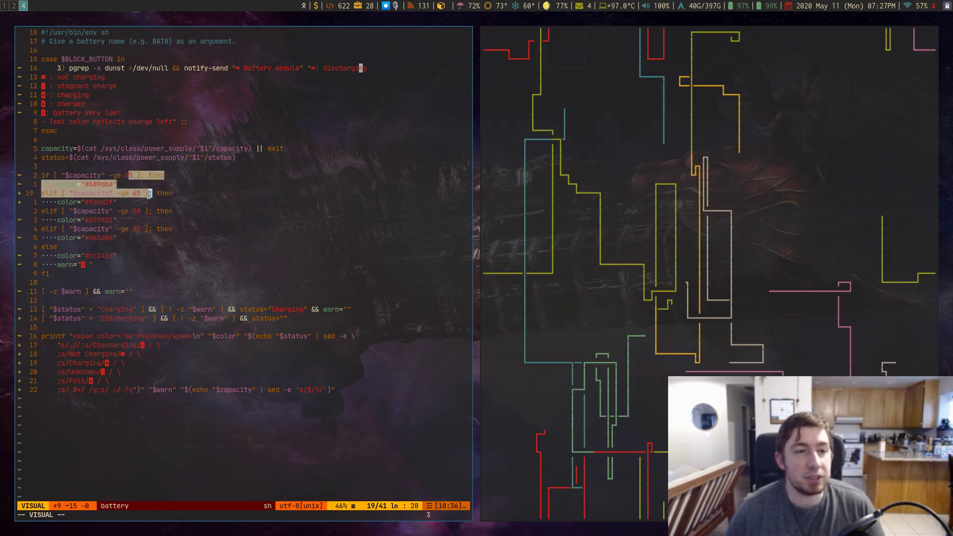
click(122, 229)
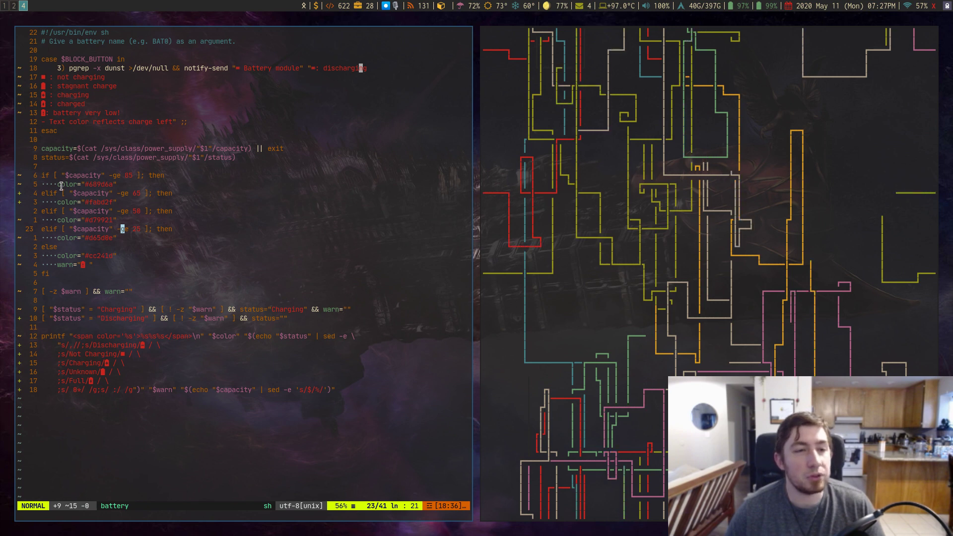
drag(85, 184, 114, 183)
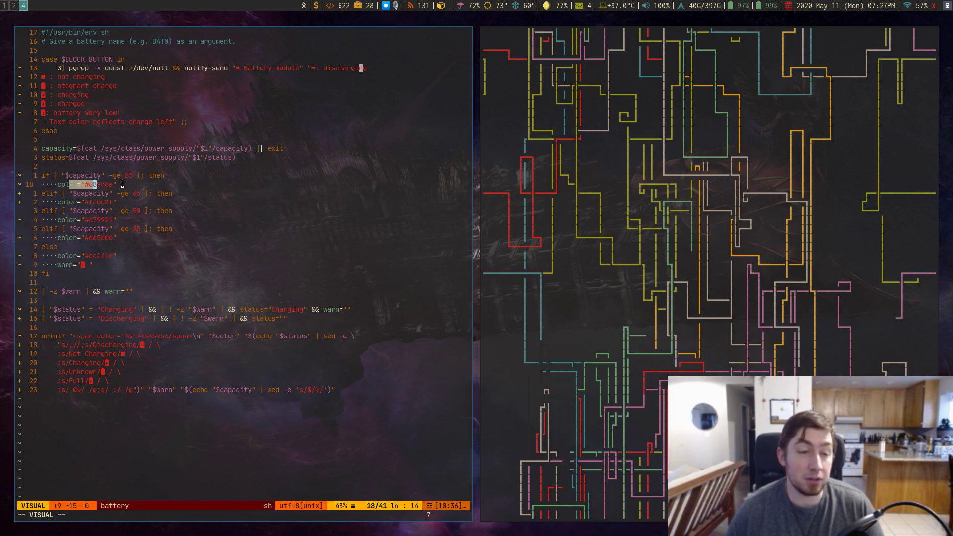
click(115, 183)
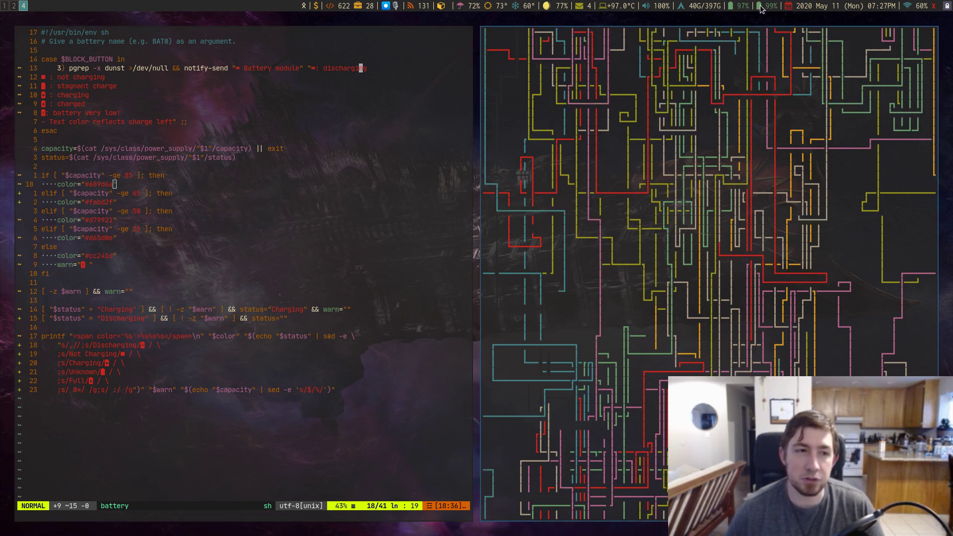
Step: Enlarge the terminal text and step through the not charging, stagnant, charging and charged icon lines
key(alt+shift+k)
key(alt+shift+k)
key(alt+shift+k)
key(alt+shift+k)
key(alt+shift+k)
key(alt+shift+k)
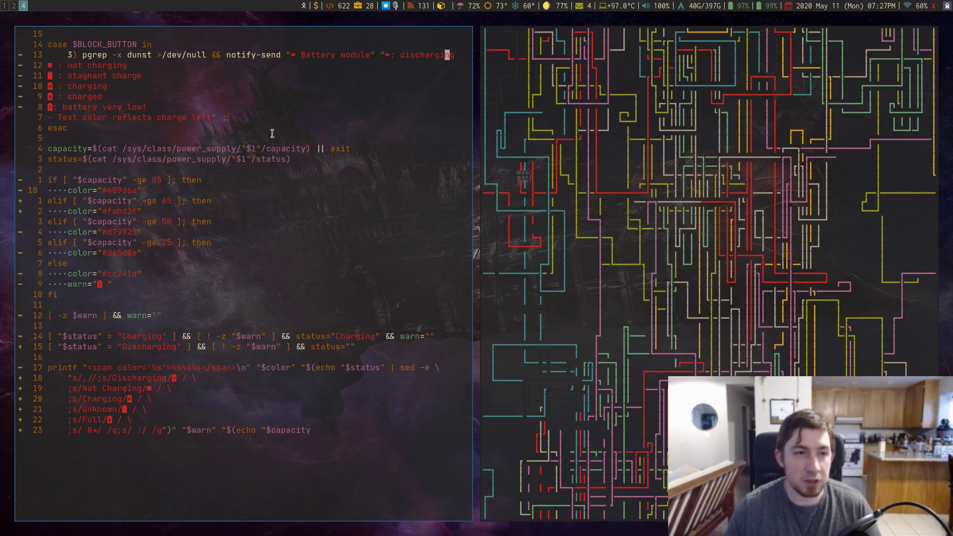
key(j)
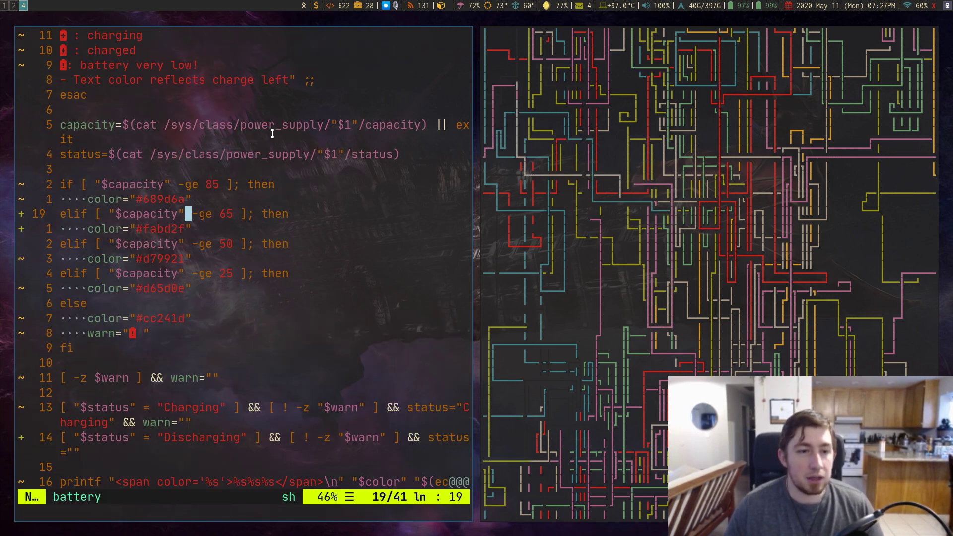
key(j)
key(k)
key(k)
key(k)
key(k)
key(k)
key(k)
key(k)
key(k)
key(k)
key(k)
key(k)
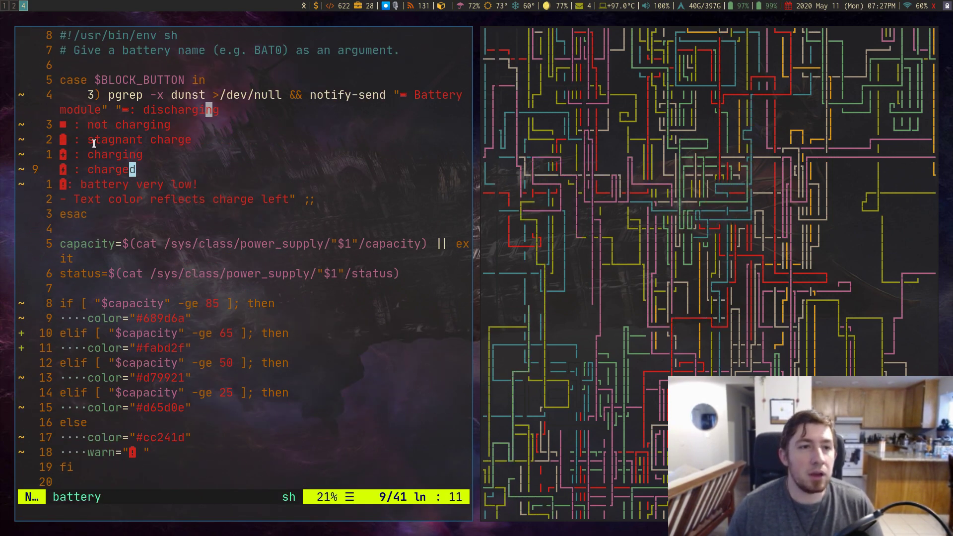
key(k)
key(k)
key(k)
key(0)
key(v)
key(Escape)
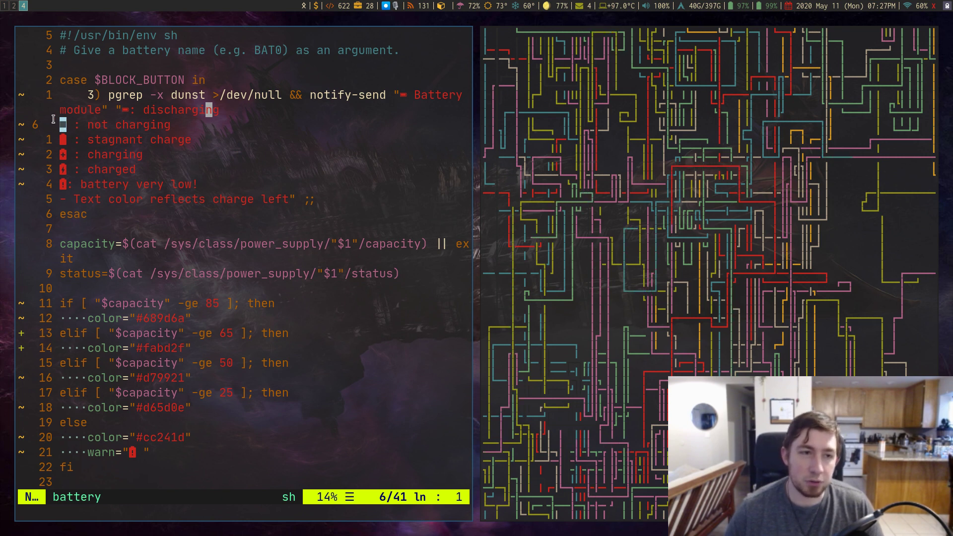
key(j)
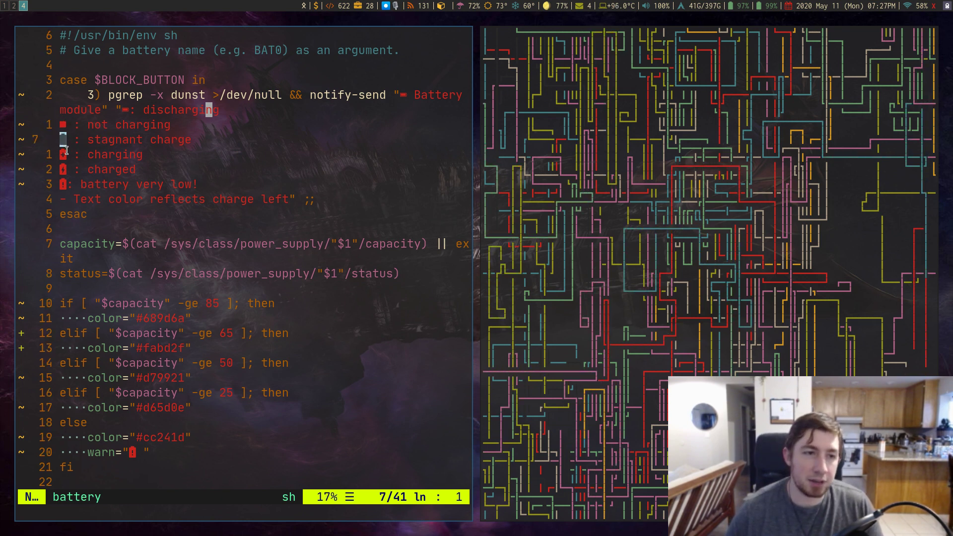
key(j)
key(j)
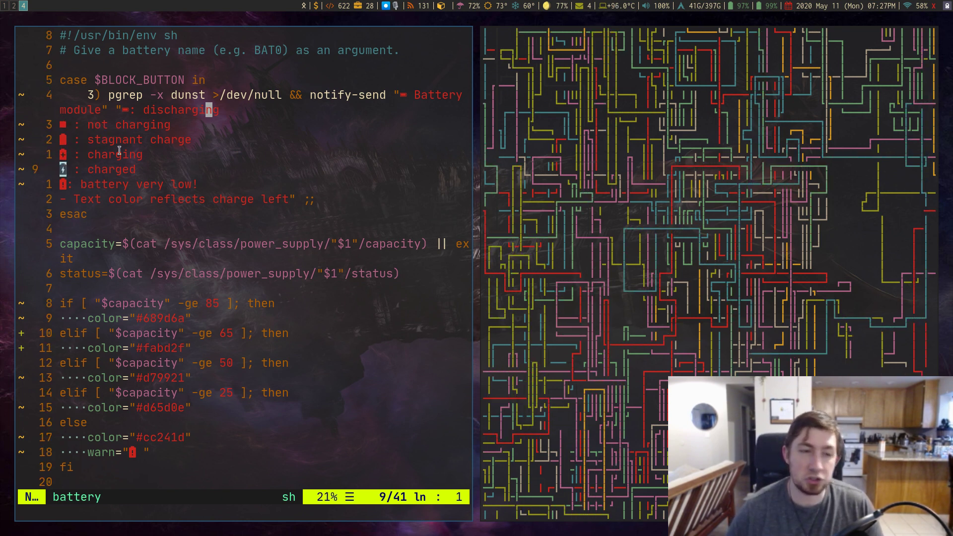
key(j)
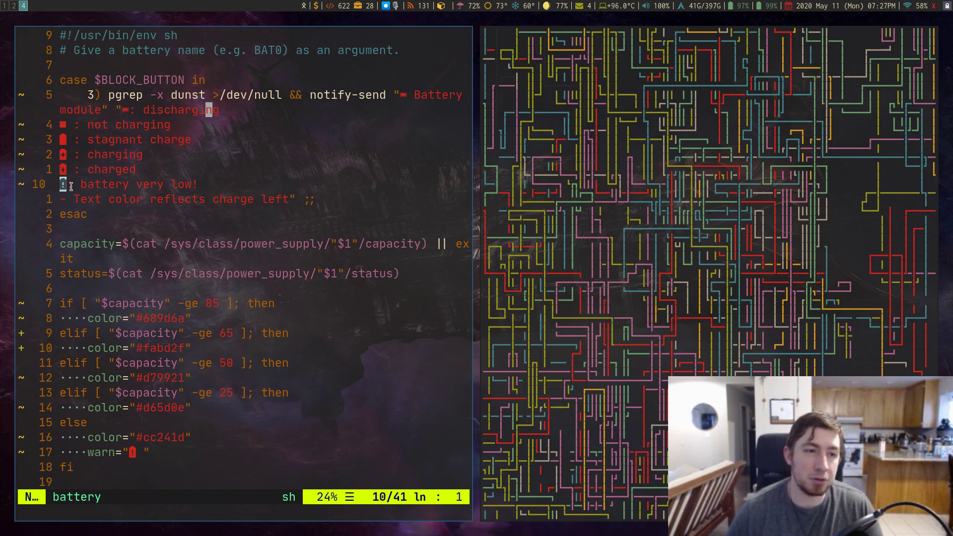
Step: Highlight the charged and very low lines, then scroll through the rest of the script
drag(92, 179, 97, 169)
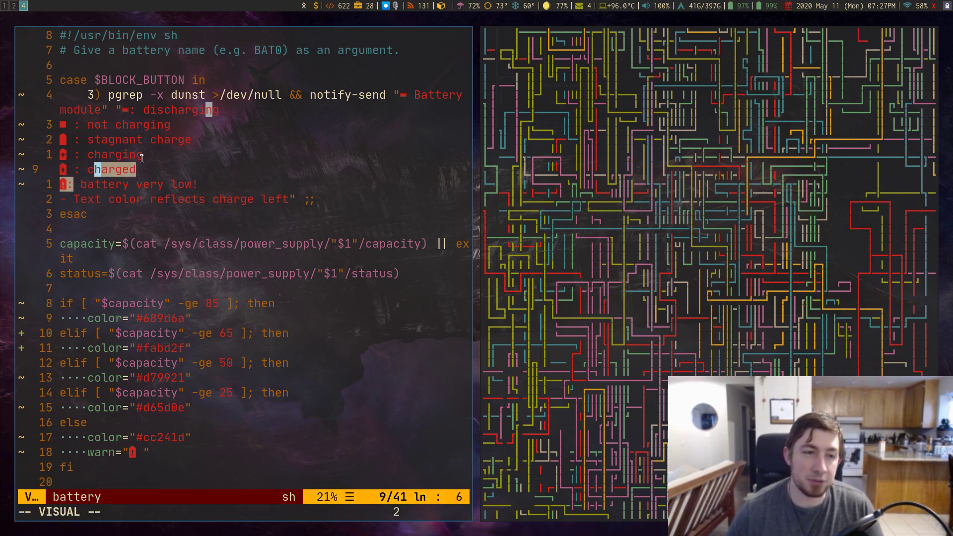
click(140, 154)
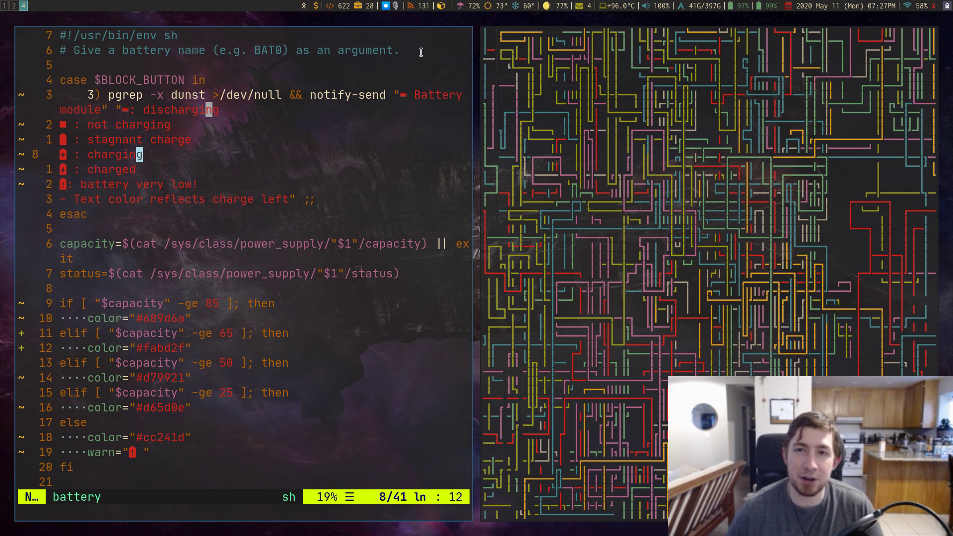
click(251, 229)
scroll(252, 223, down, 1)
scroll(252, 219, down, 3)
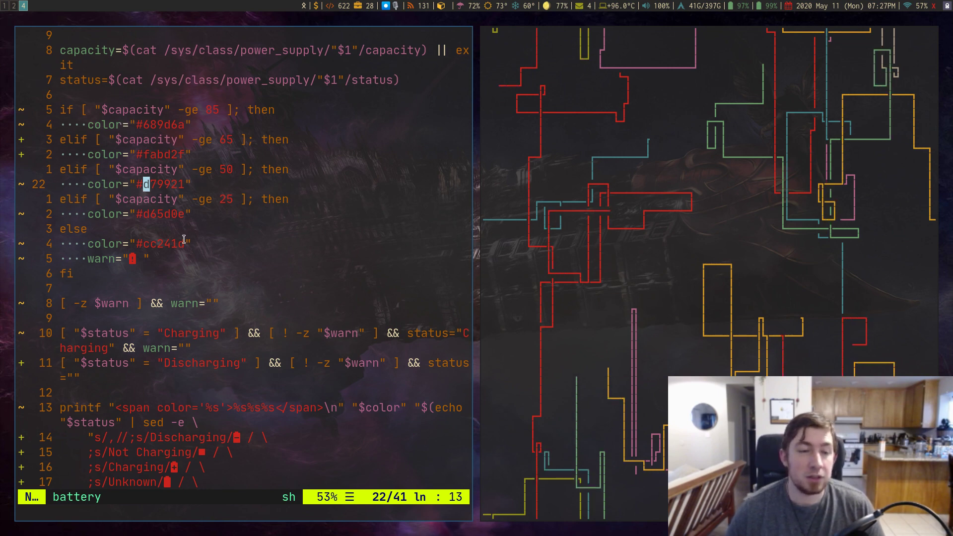
scroll(183, 240, down, 3)
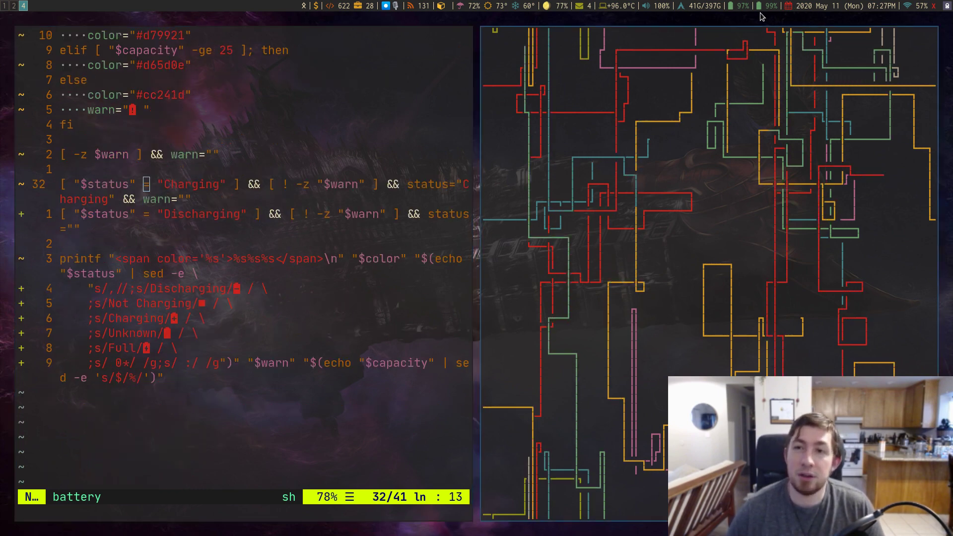
scroll(339, 243, up, 4)
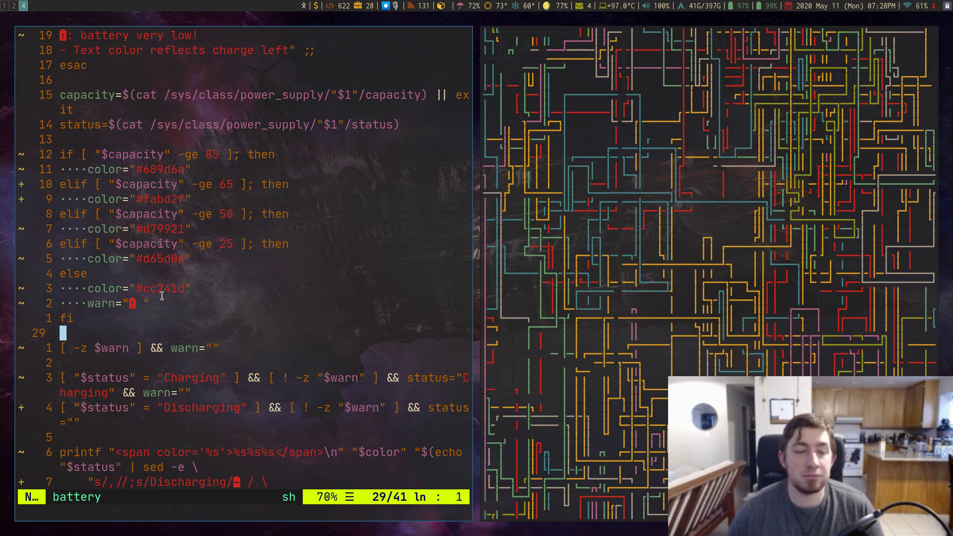
Step: Highlight the warning glyph, printf span line and $warn argument, then save and exit with :wq
click(131, 303)
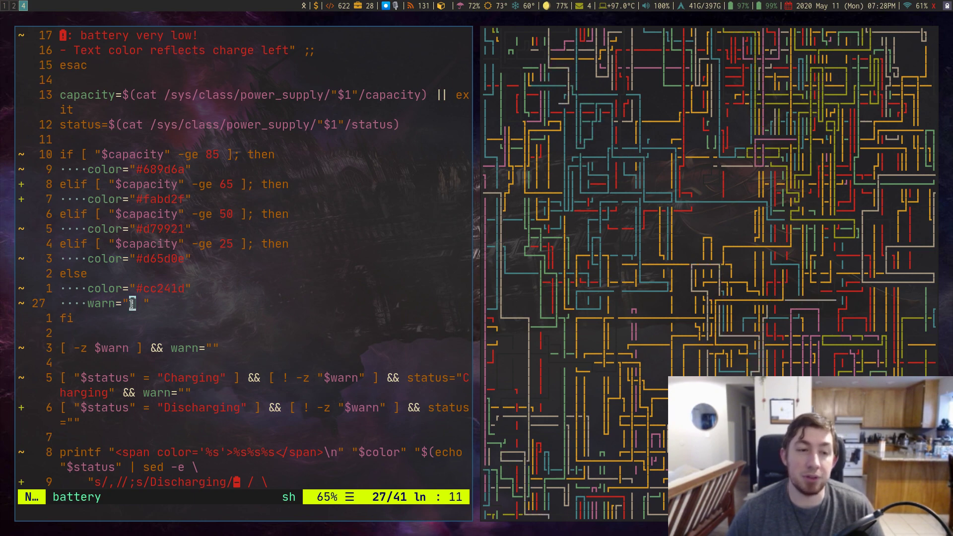
scroll(154, 290, down, 4)
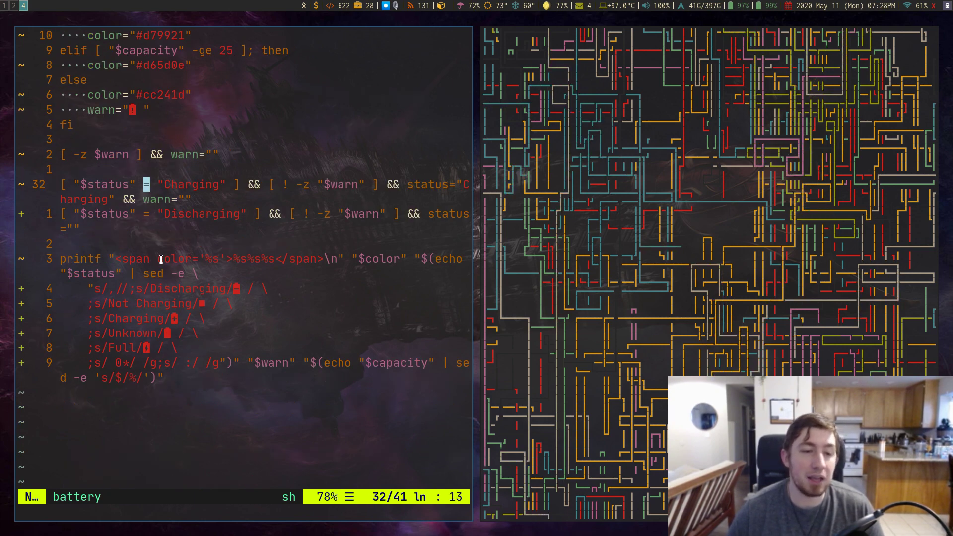
drag(128, 260, 140, 289)
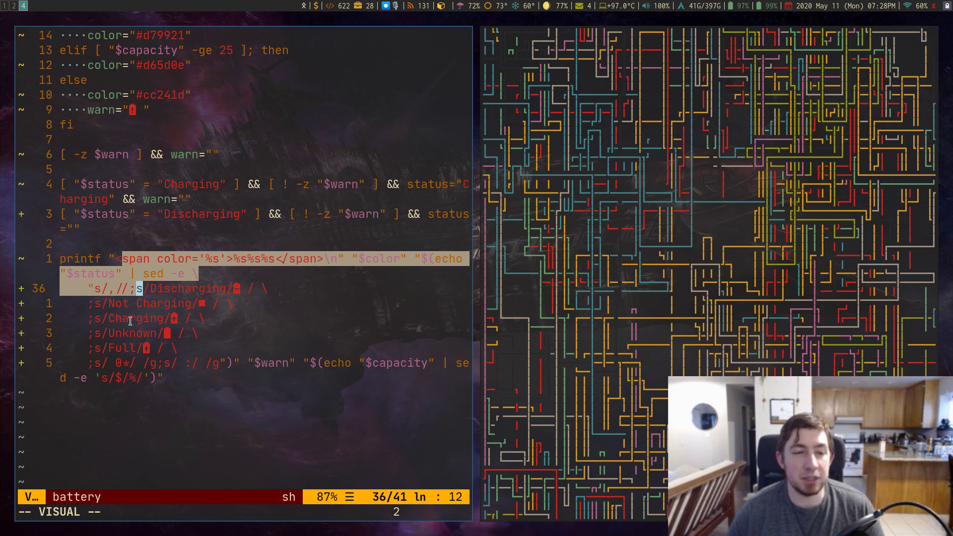
click(292, 363)
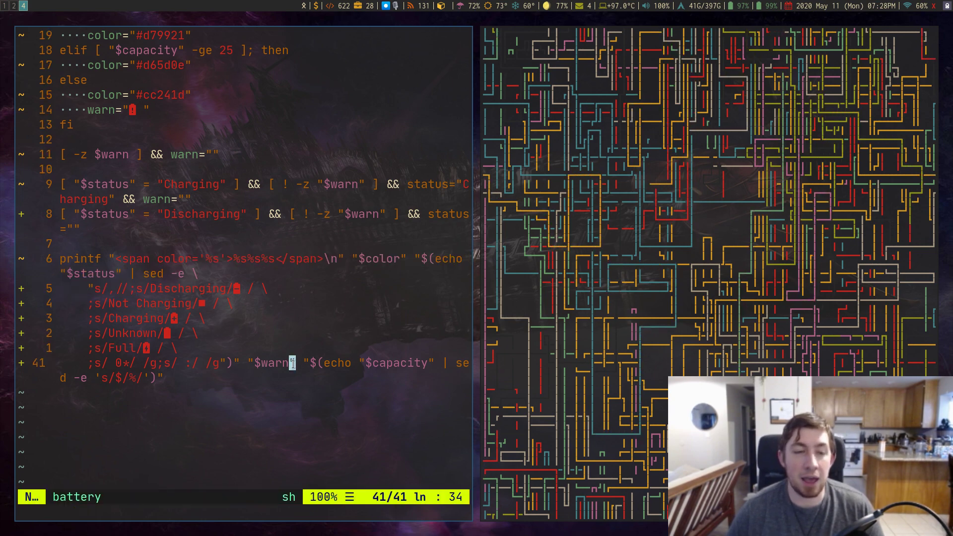
click(265, 362)
drag(273, 363, 292, 363)
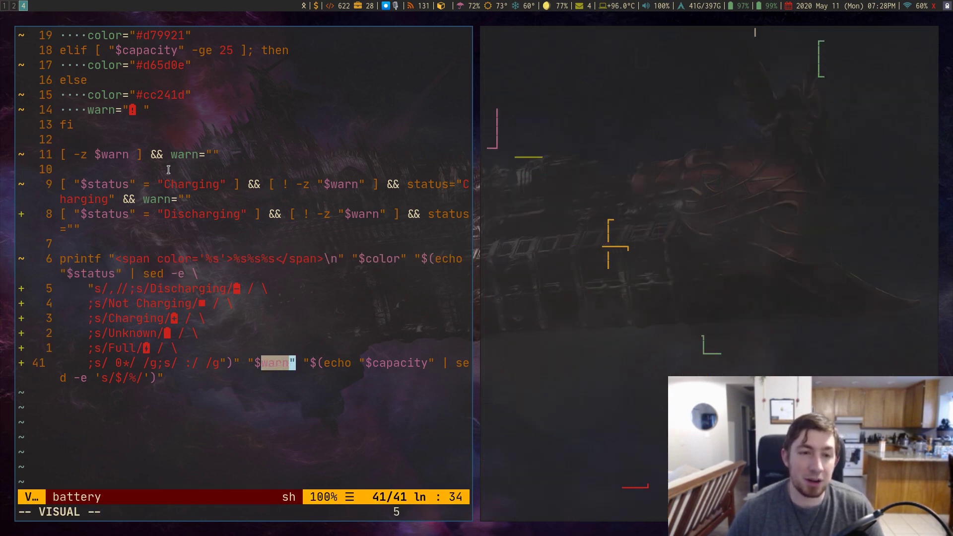
drag(153, 172, 185, 199)
click(202, 229)
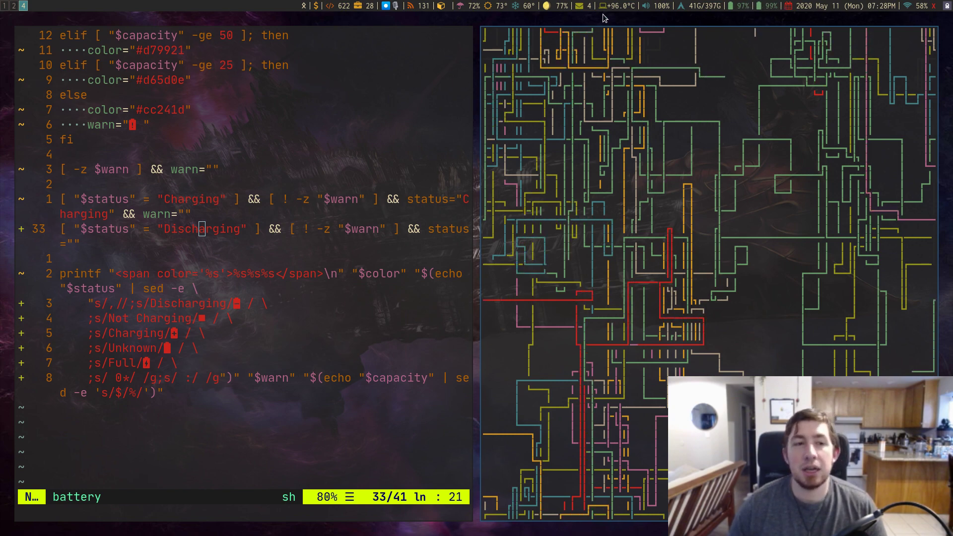
text(:wq)
key(Return)
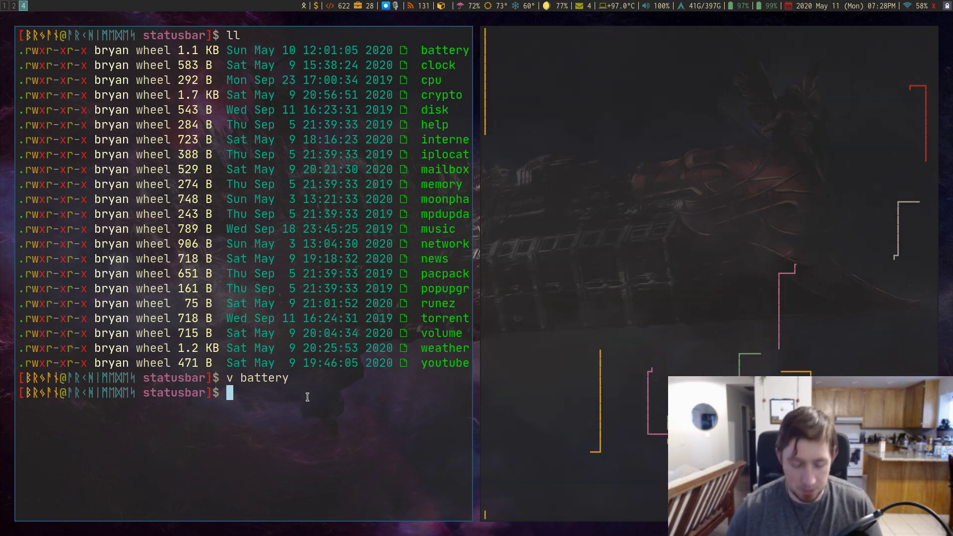
Step: Widen the shell terminal, clear the stray 0, and open the crypto script with 'v crypto'
text(0)
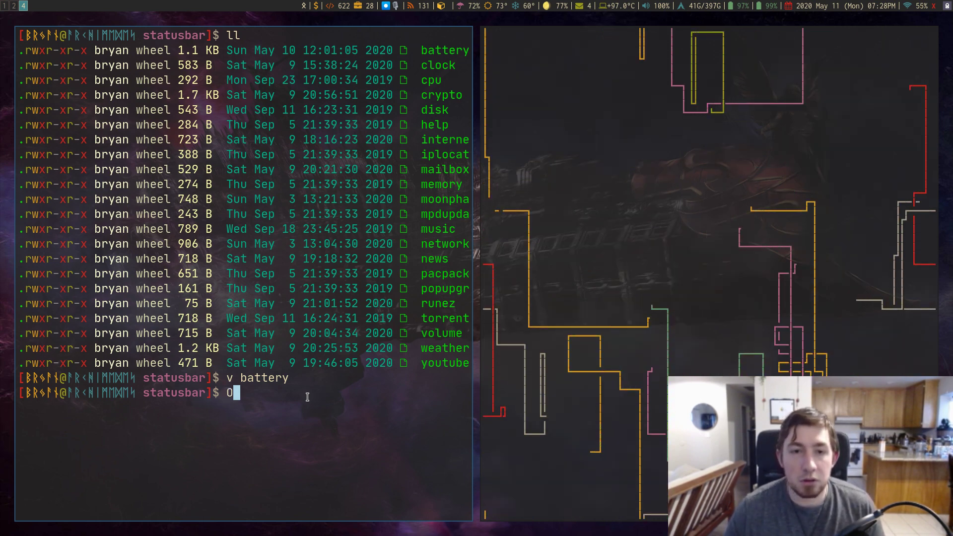
key(super+l)
key(super+l)
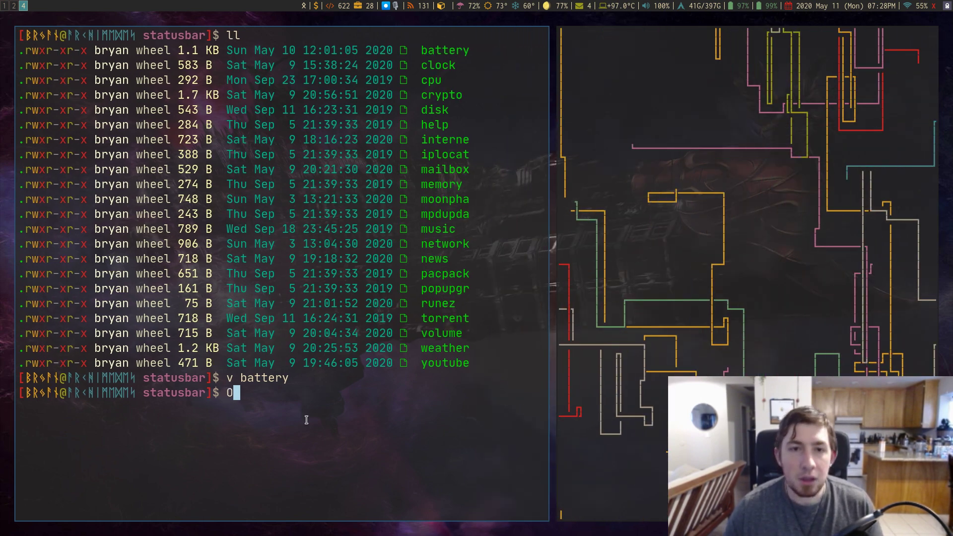
drag(496, 481, 487, 390)
key(BackSpace)
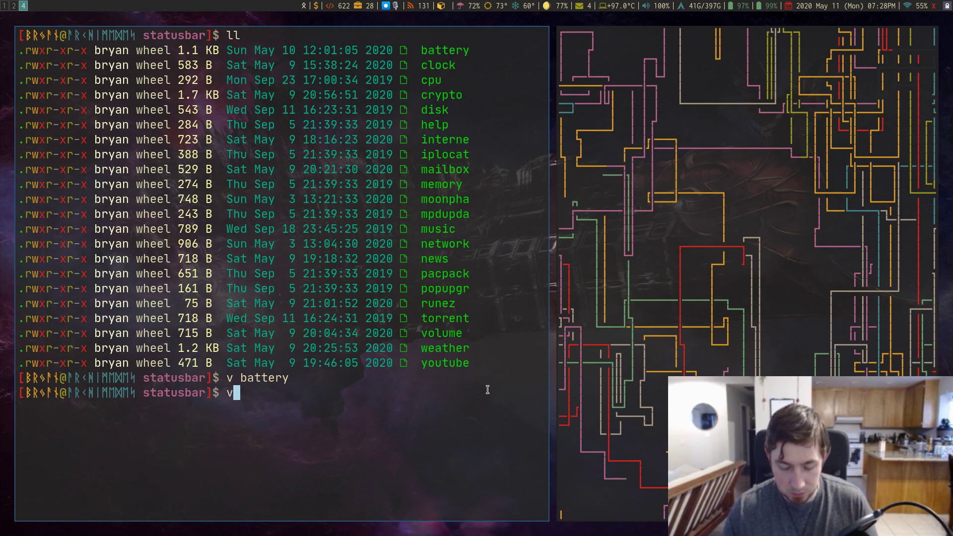
text(rypto)
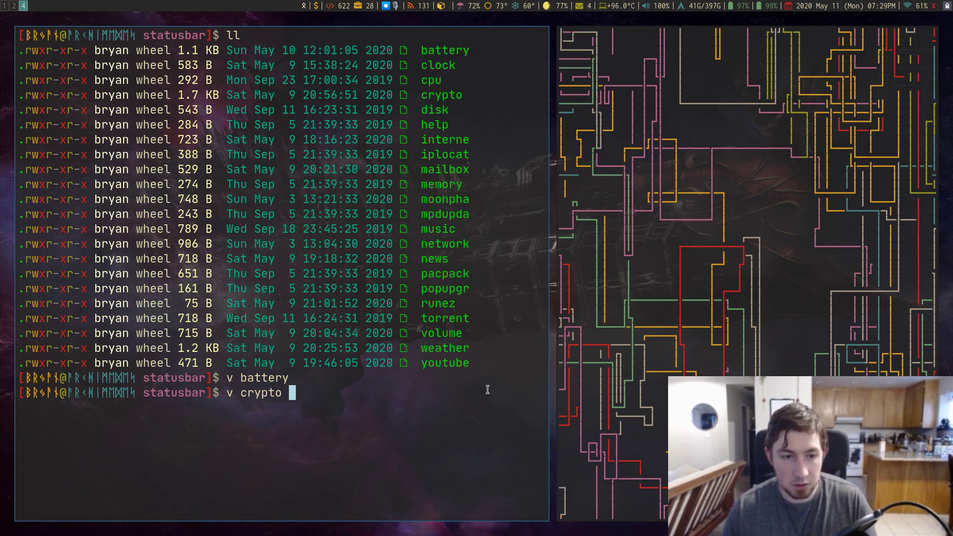
key(Return)
Step: From the top of the crypto script, move through the currency list to the data directory comment
key(g)
key(g)
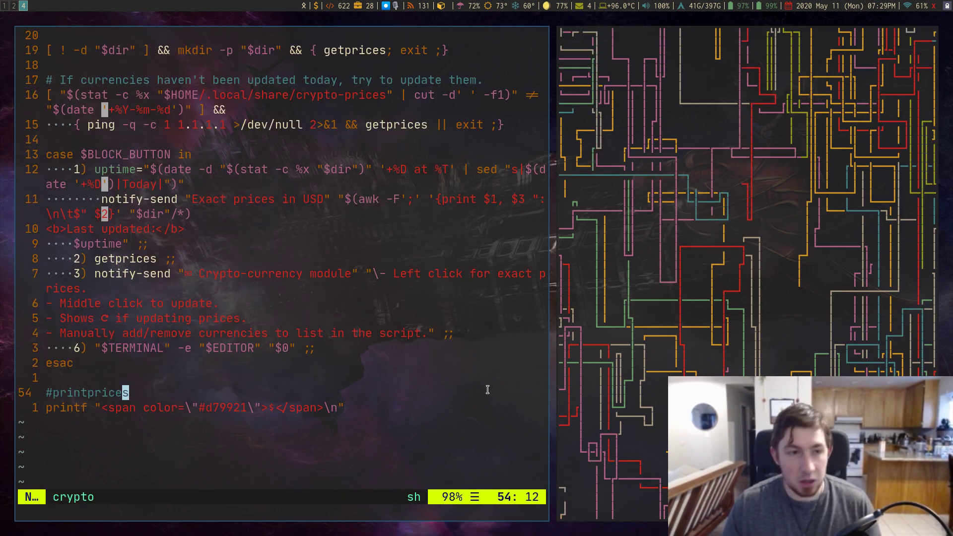
key(0)
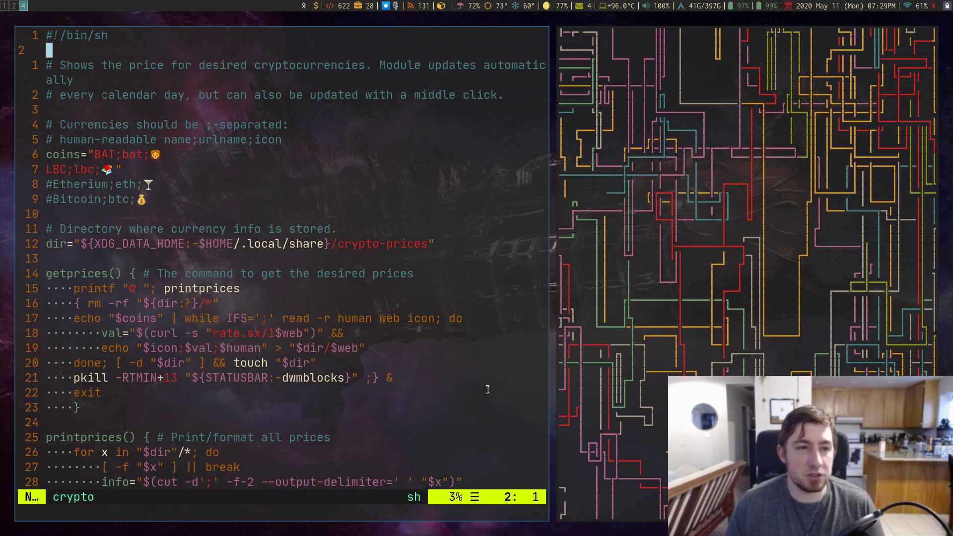
key(9)
key(j)
key(dollar)
key(k)
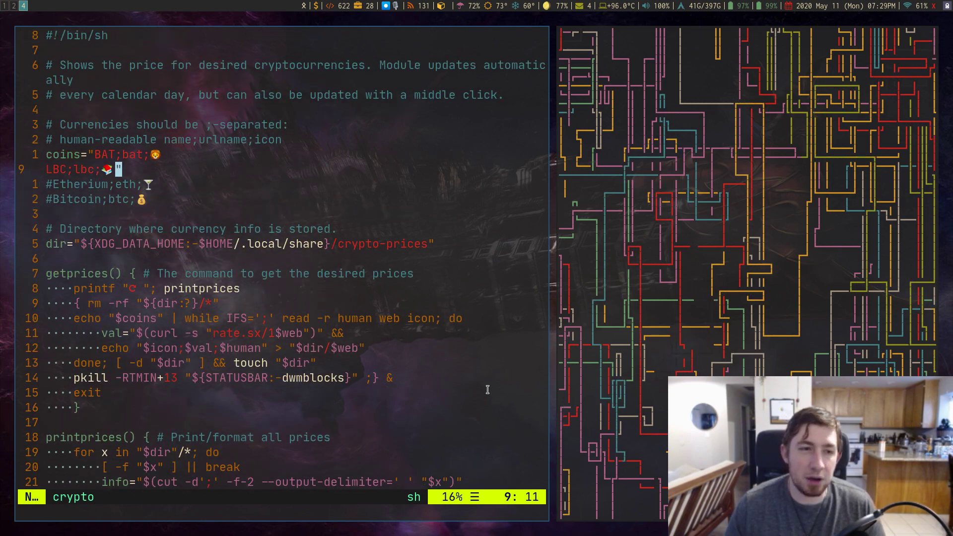
key(k)
key(j)
key(4)
key(j)
key(w)
key(w)
key(w)
Step: Read down to the pango-coloured printf line, show the exact-prices notification, then save and quit
key(j)
key(j)
key(j)
key(j)
key(j)
key(j)
key(j)
key(j)
key(j)
key(j)
key(j)
key(j)
key(j)
key(j)
key(j)
key(j)
key(j)
key(j)
key(j)
key(j)
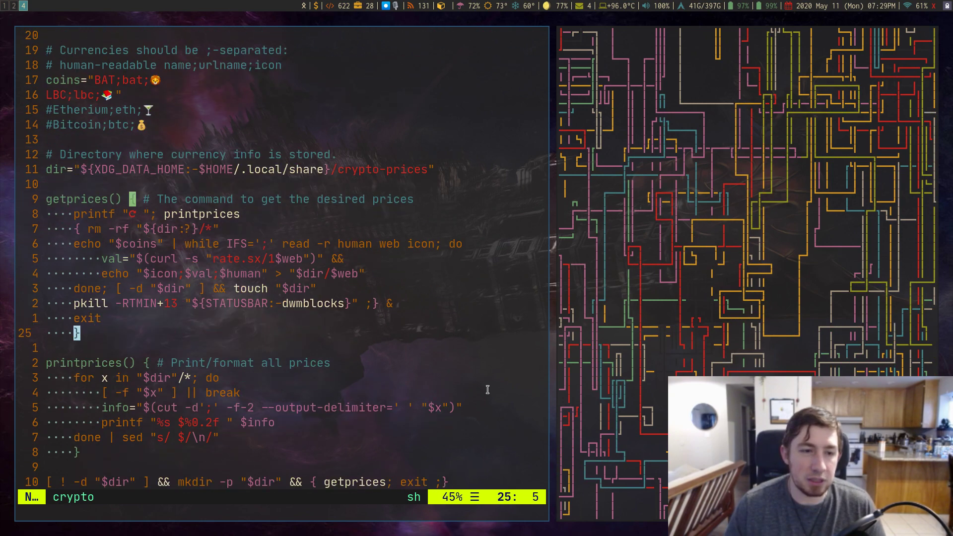
key(j)
key(j)
key(j)
key(j)
key(j)
key(j)
key(j)
key(j)
key(j)
key(j)
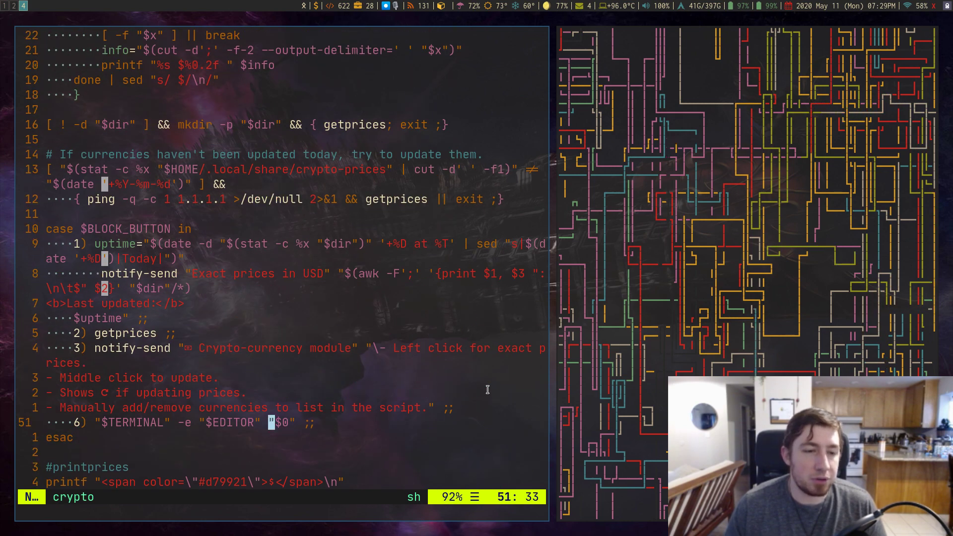
key(h)
key(h)
key(h)
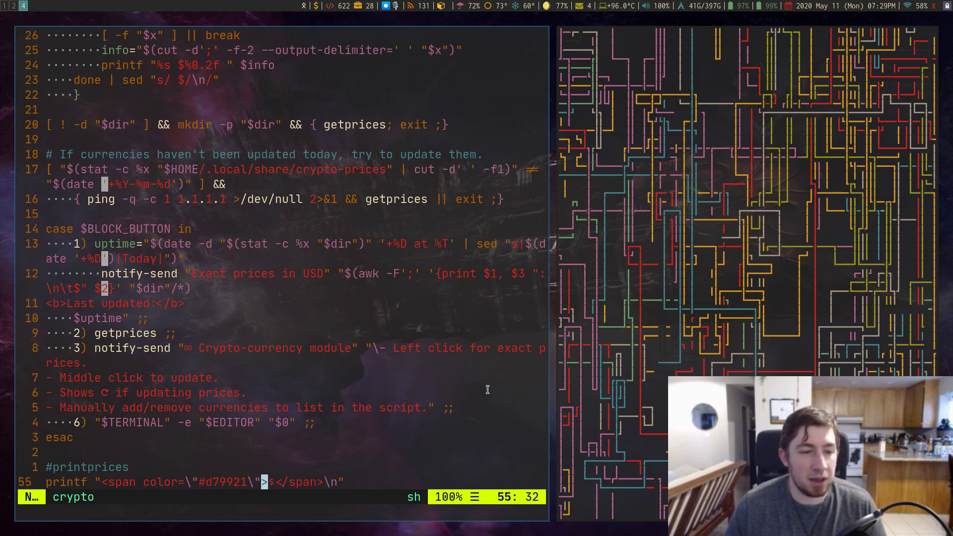
key(k)
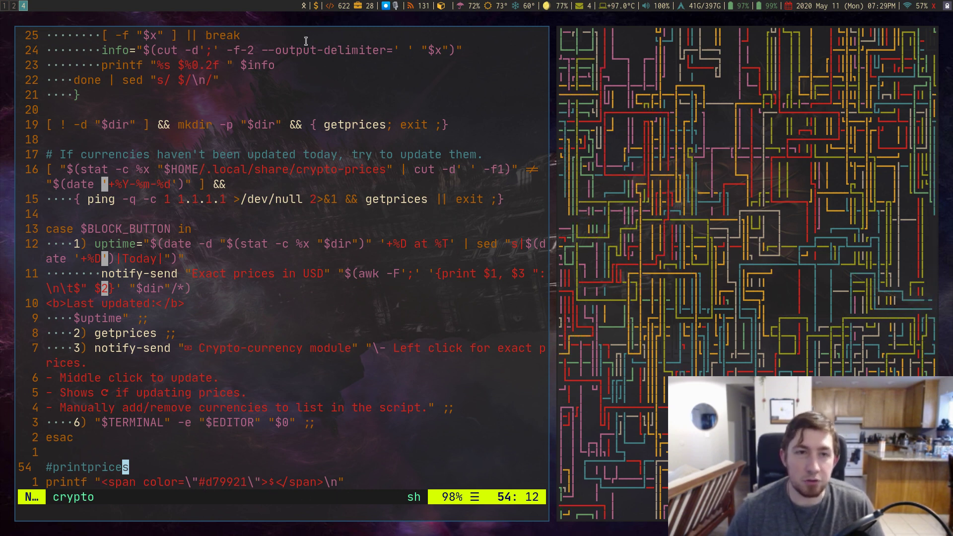
click(316, 7)
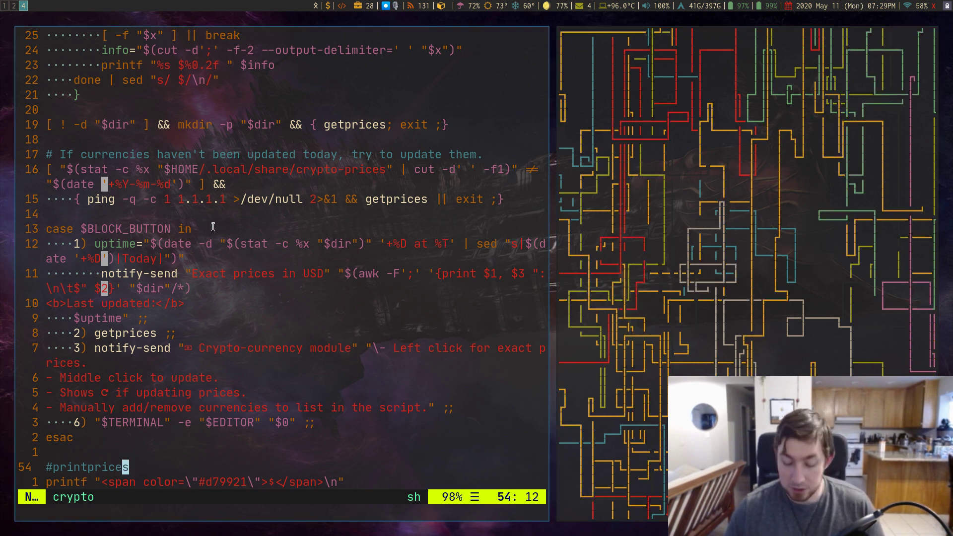
text(:wq)
key(Return)
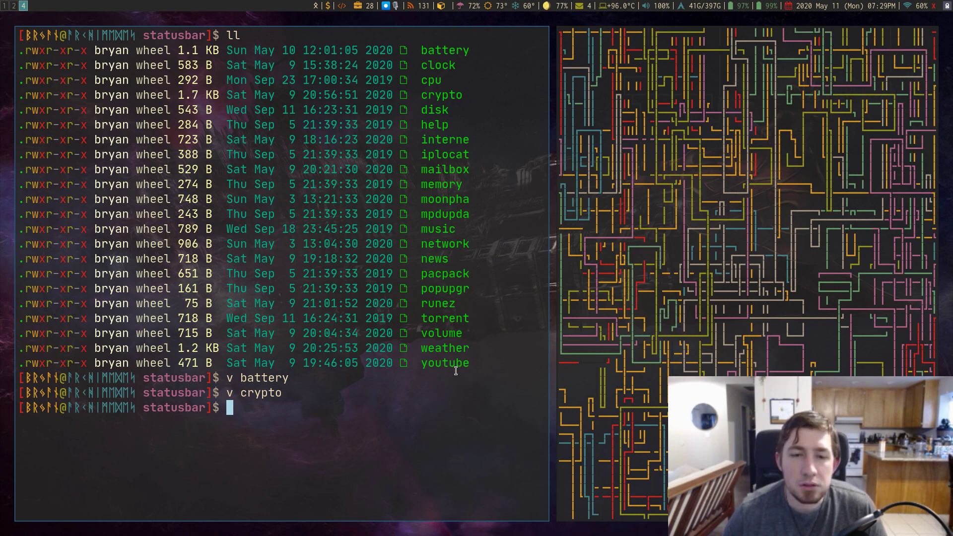
Step: Open the youtubesubs script with 'v youtubesubs' and shrink the terminal font so long lines fit
text(v youtubesubs)
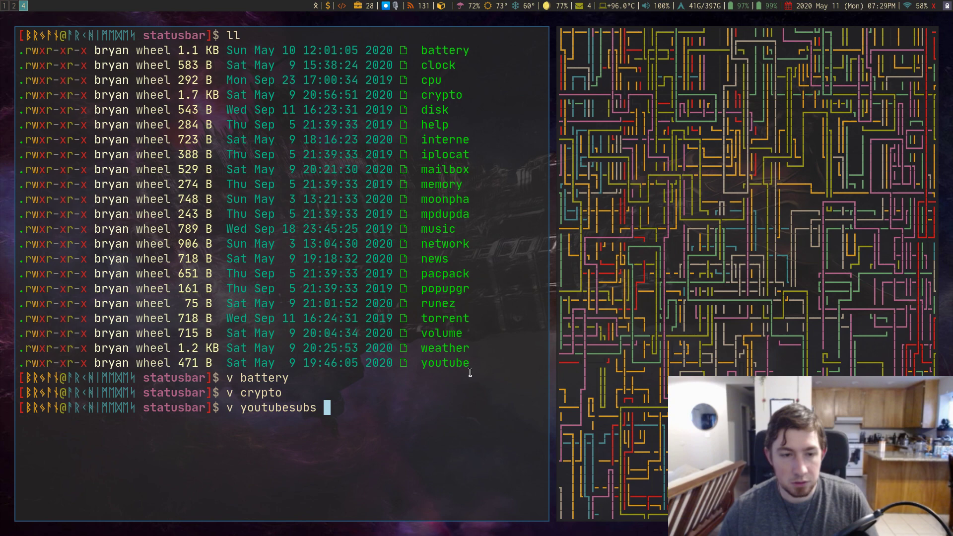
key(Return)
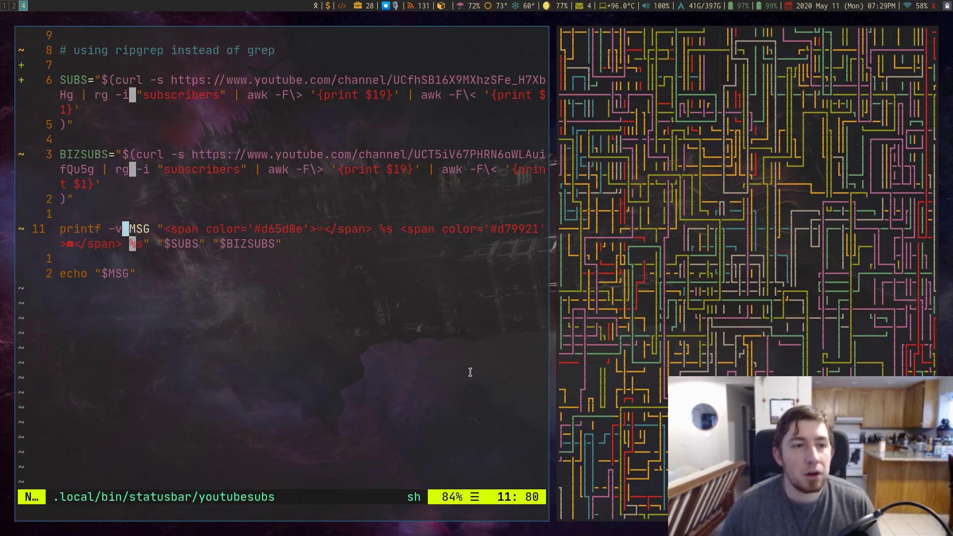
key(alt+shift+j)
key(alt+shift+j)
key(alt+shift+j)
key(alt+shift+j)
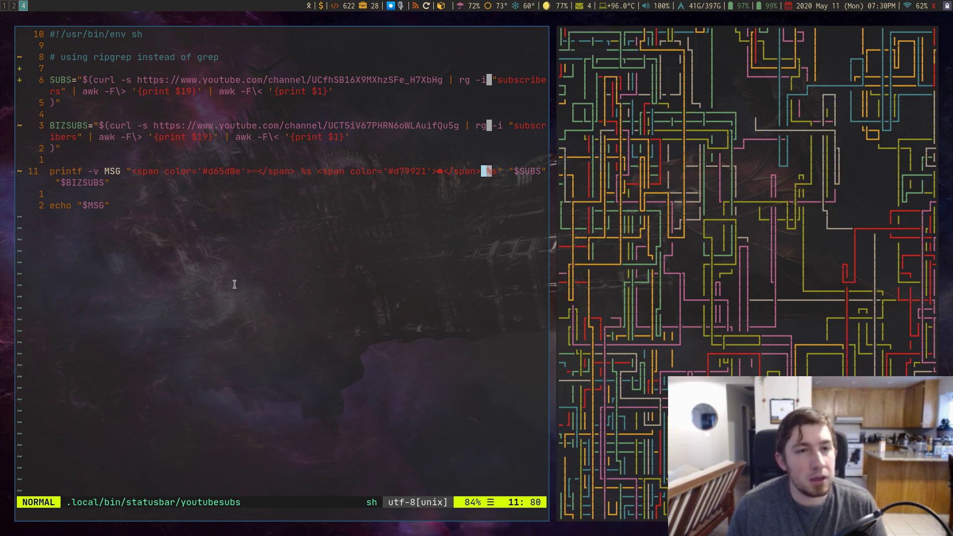
Step: Highlight the SUBS and BIZSUBS variables and both %s placeholders in the pango printf line
drag(94, 79, 63, 79)
click(62, 79)
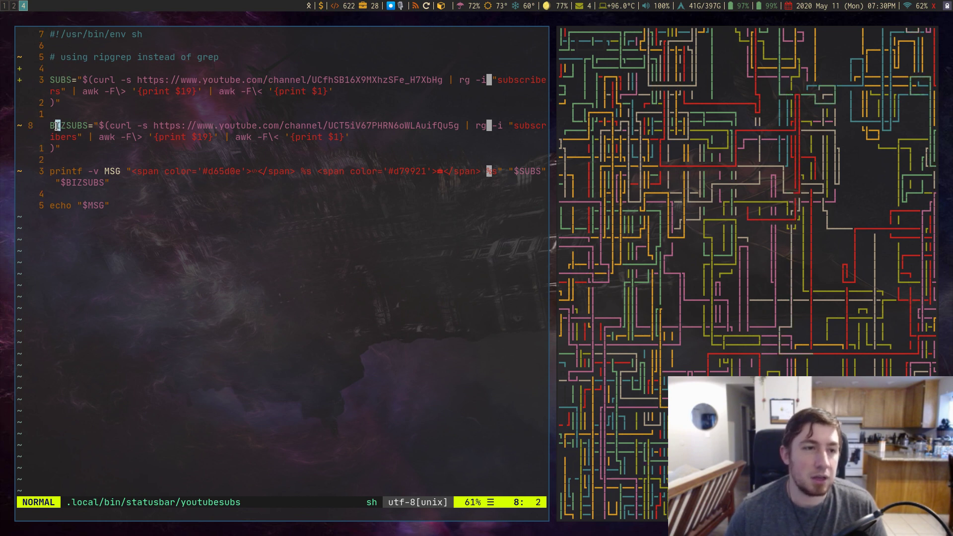
drag(55, 125, 84, 125)
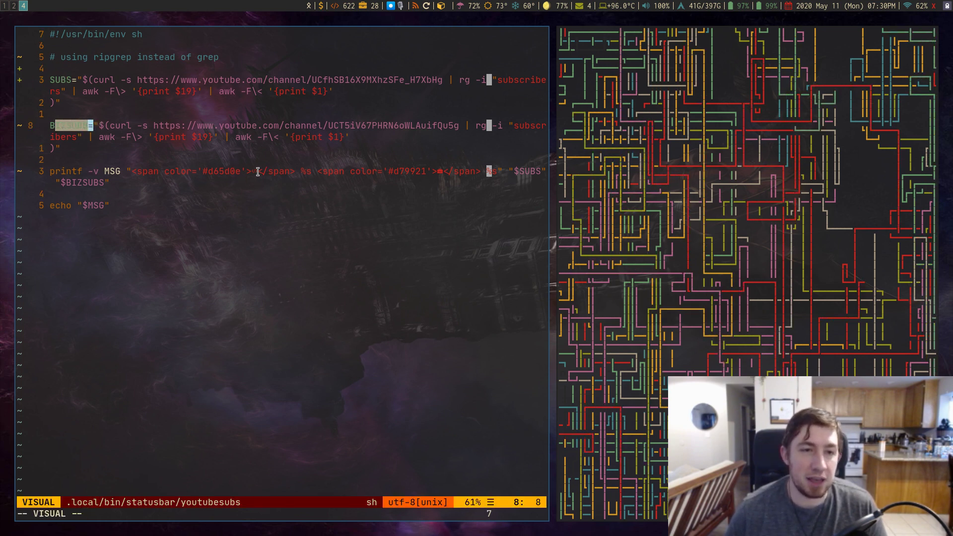
click(311, 172)
drag(311, 172, 301, 172)
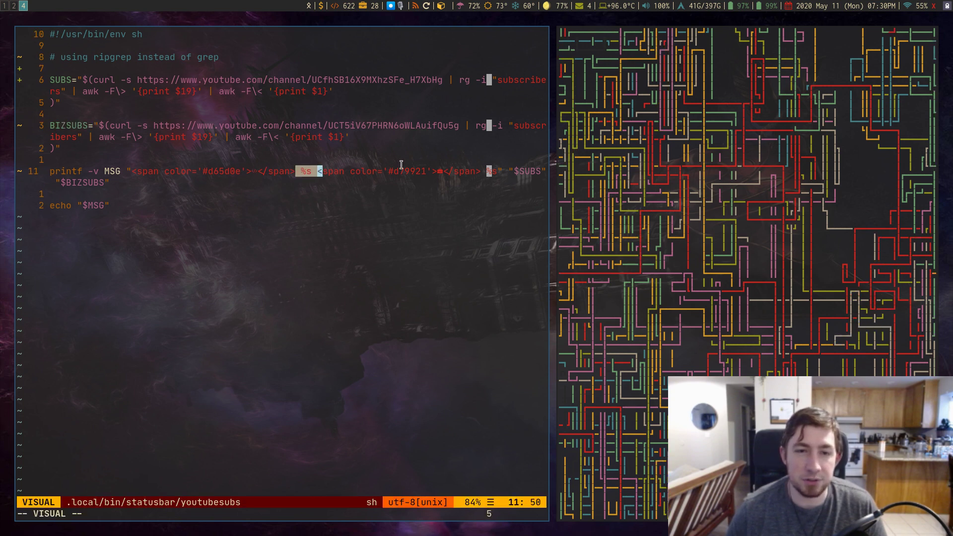
click(489, 171)
click(527, 173)
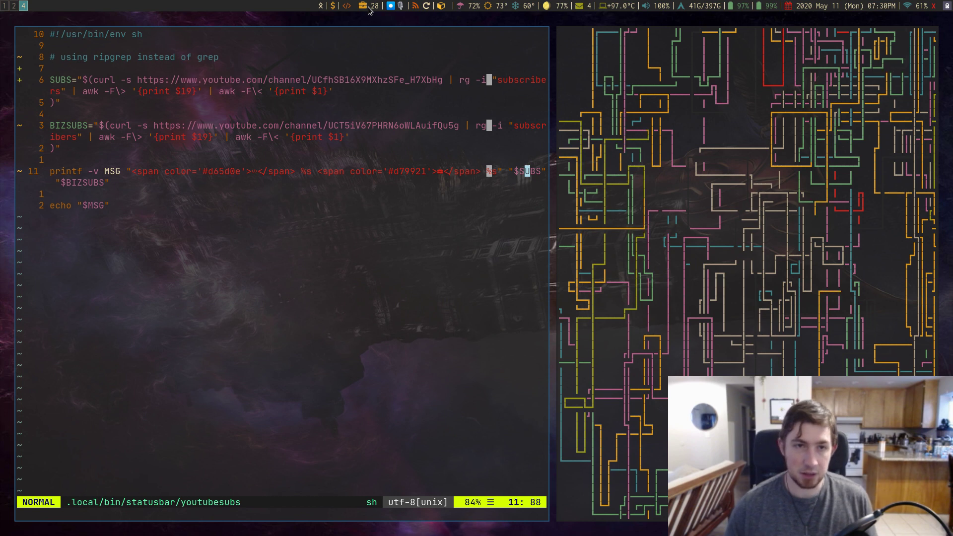
Step: Show the exact crypto prices notification, then dismiss the Upgrade module help box
click(333, 6)
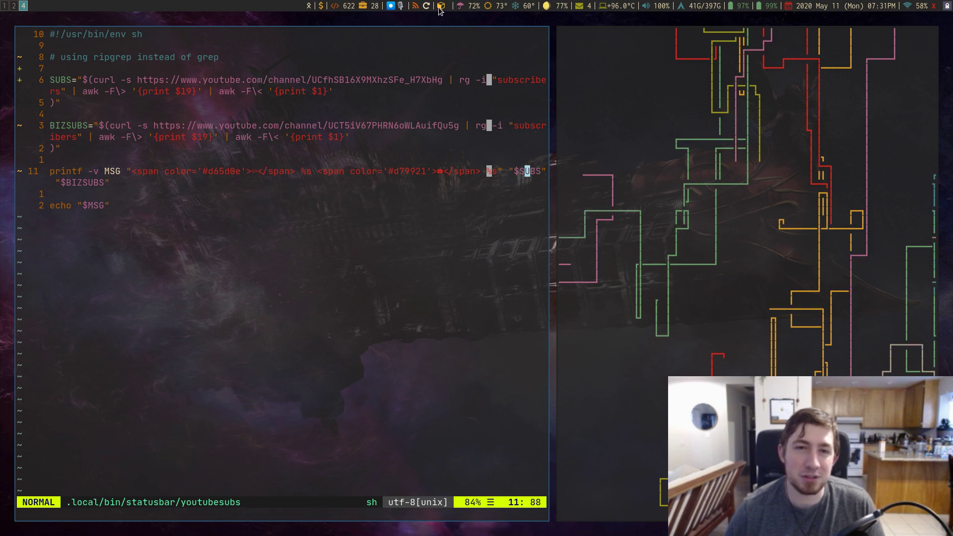
mouse_move(440, 12)
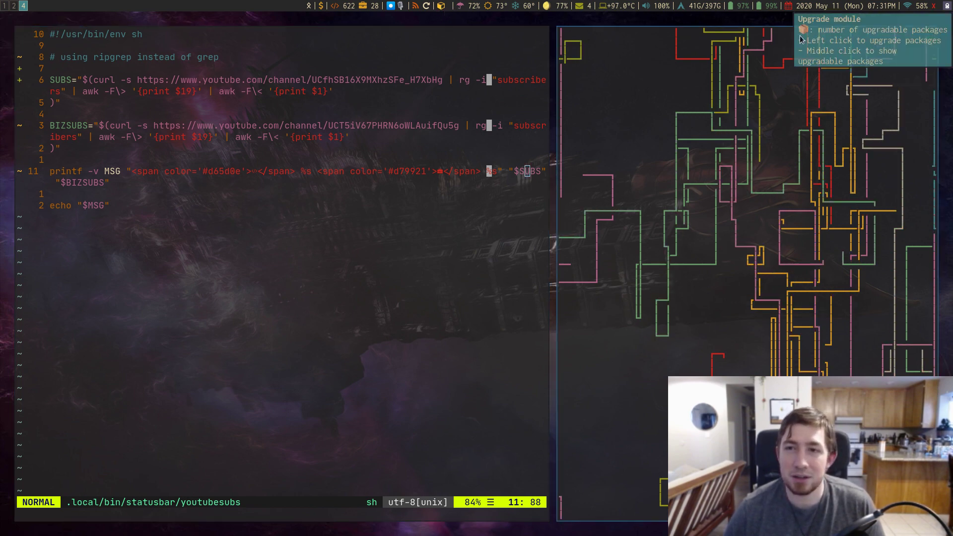
click(815, 31)
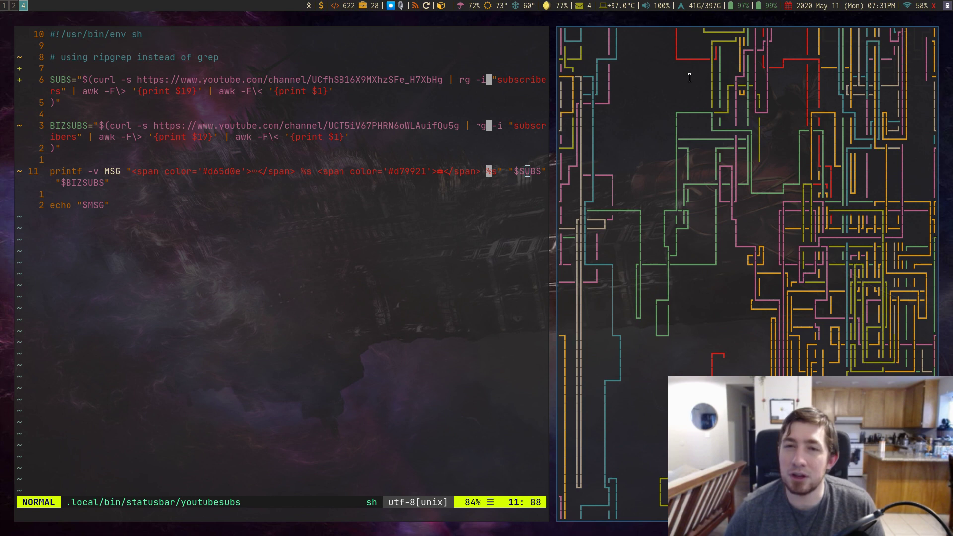
Step: Open the mail client from the mail block, then close it, the pipes window and the youtubesubs script
click(587, 6)
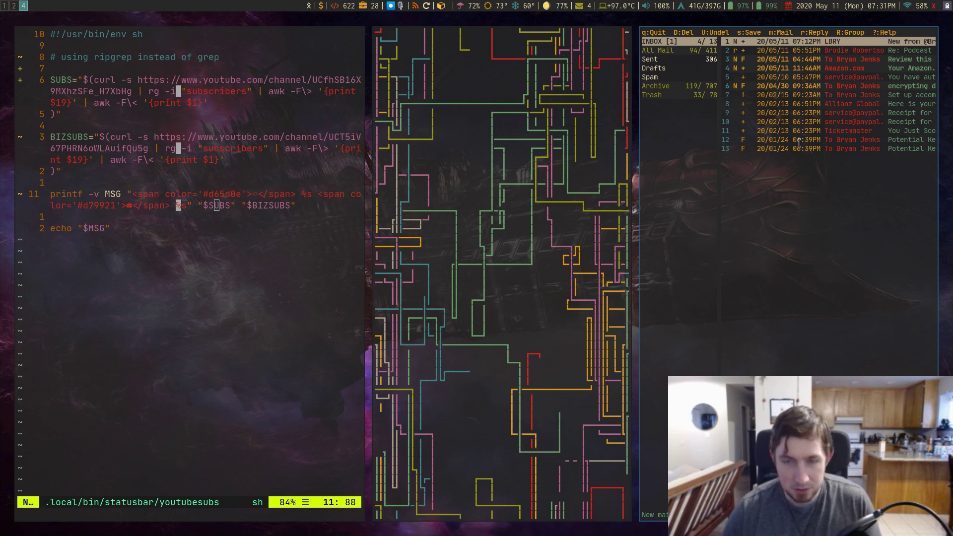
key(q)
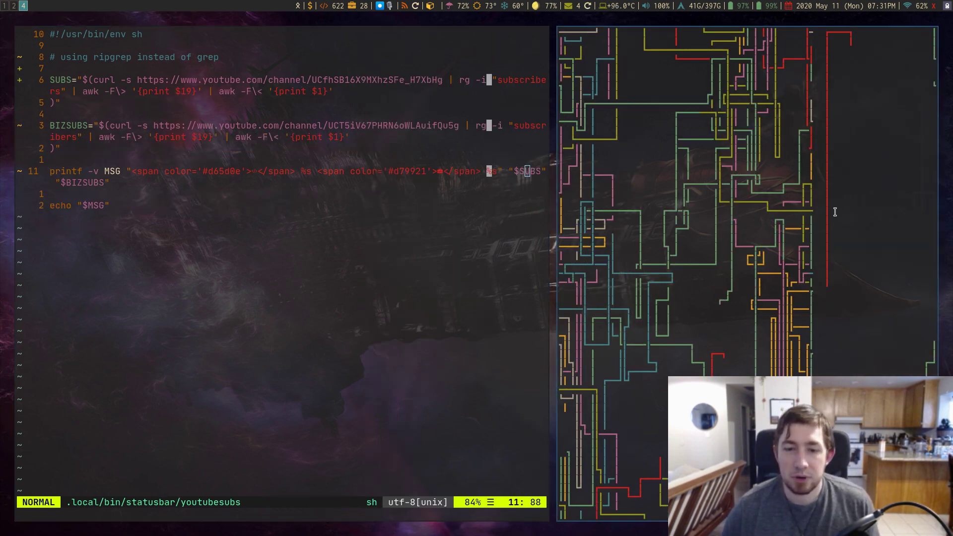
key(q)
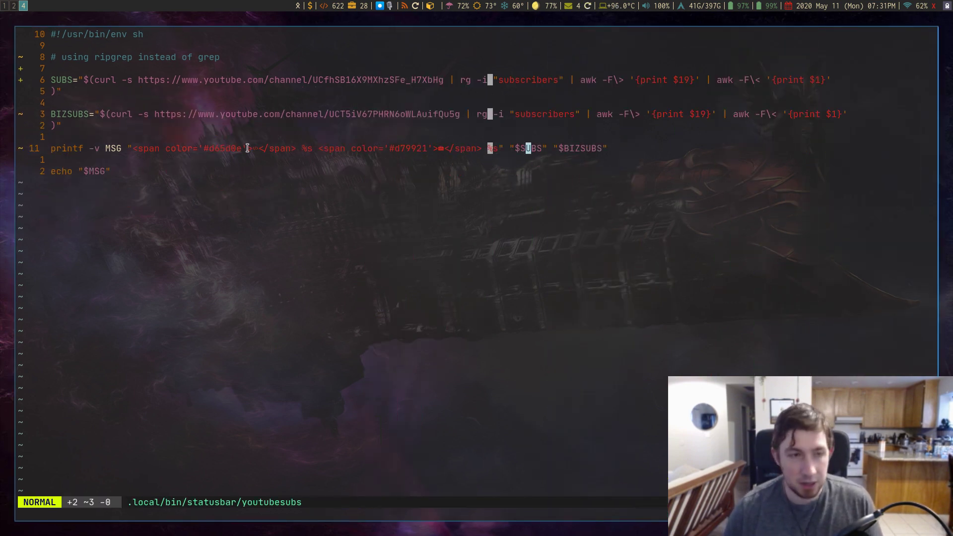
key(Return)
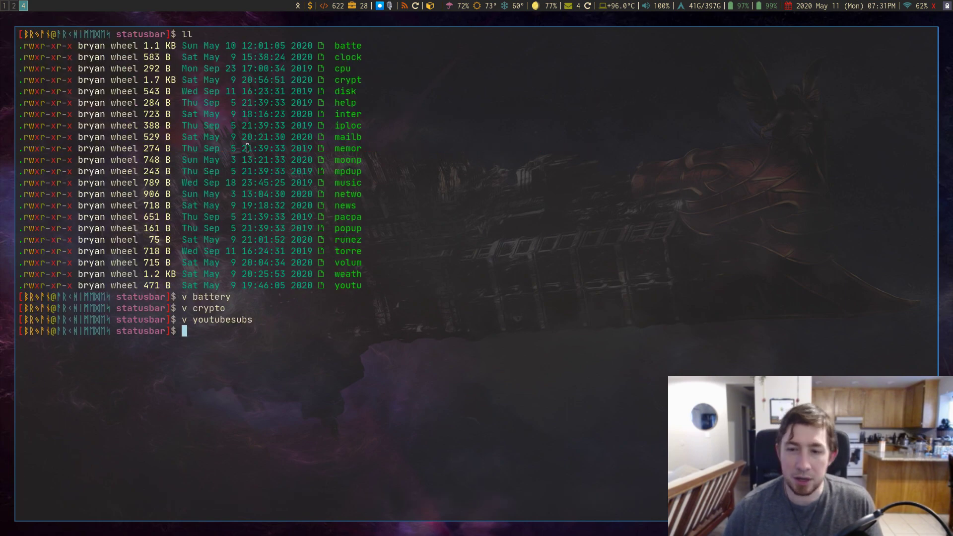
key(ctrl+d)
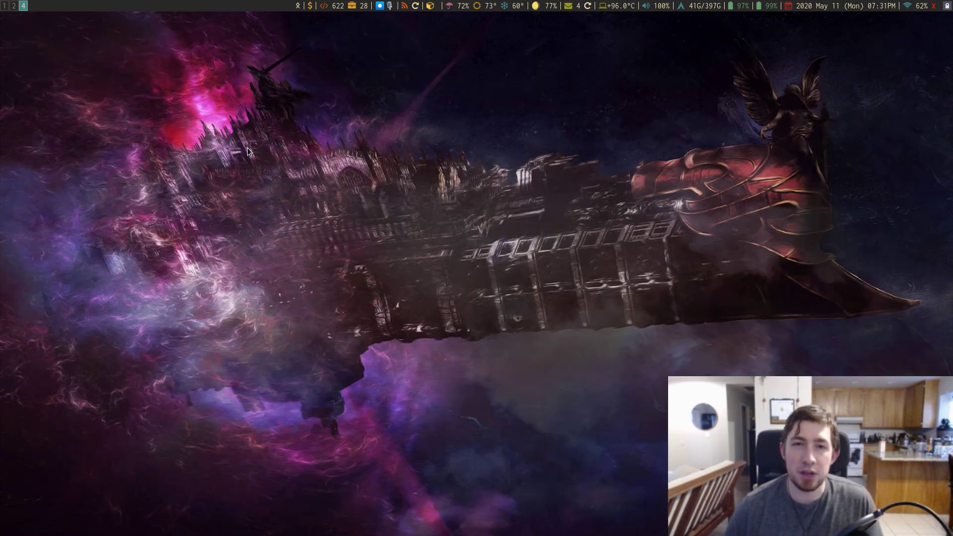